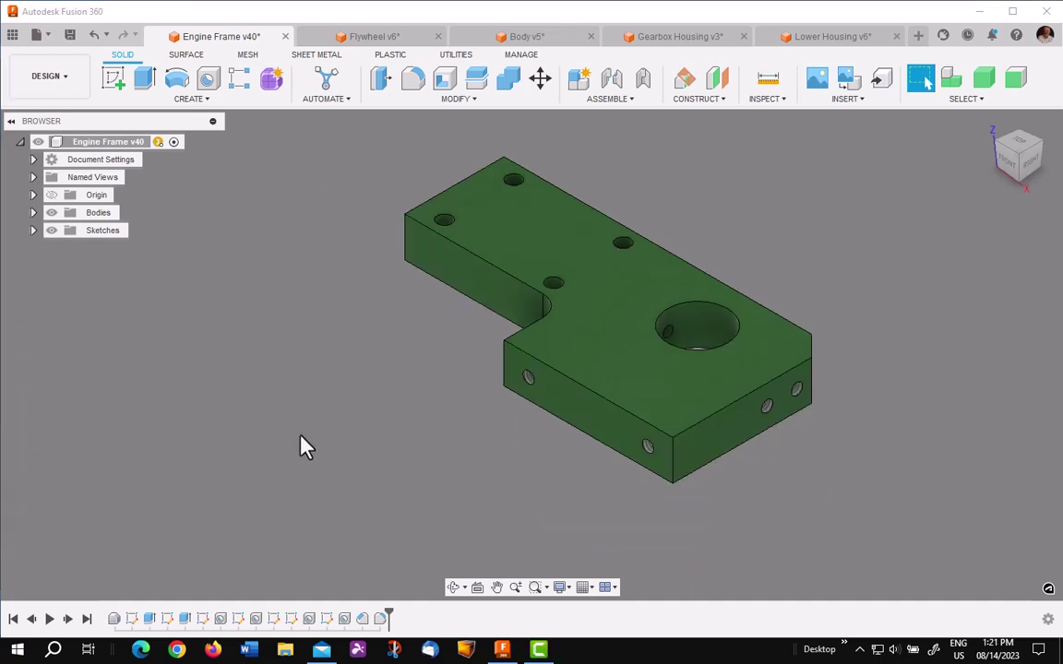
Open the notch face's profile sketch, review its dimensions, finish it and return home
middle_drag(302, 444, 316, 481)
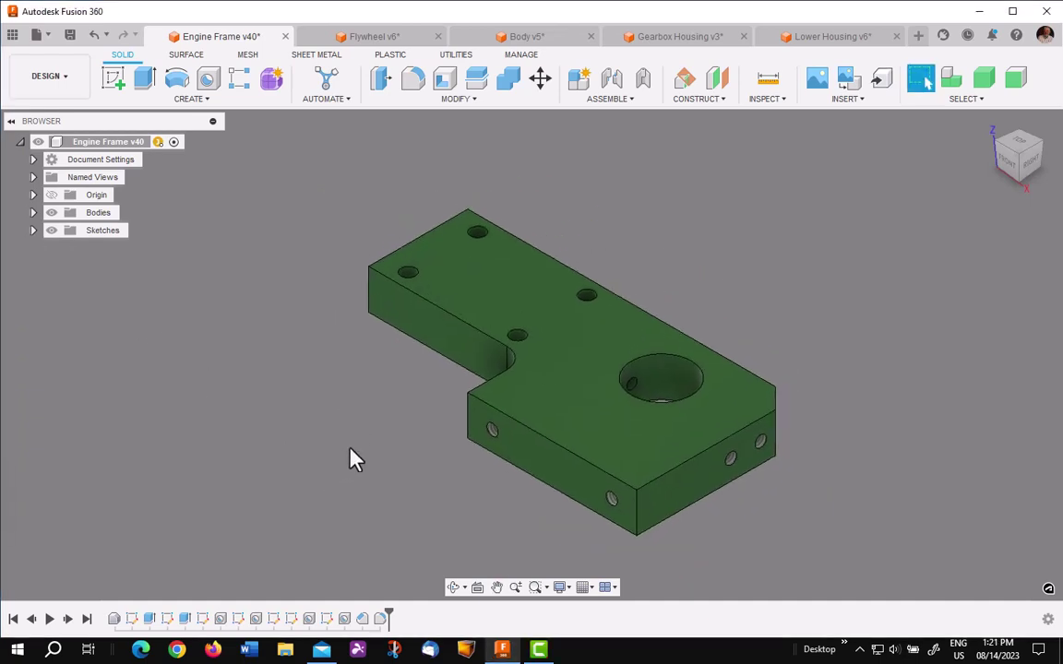
click(427, 344)
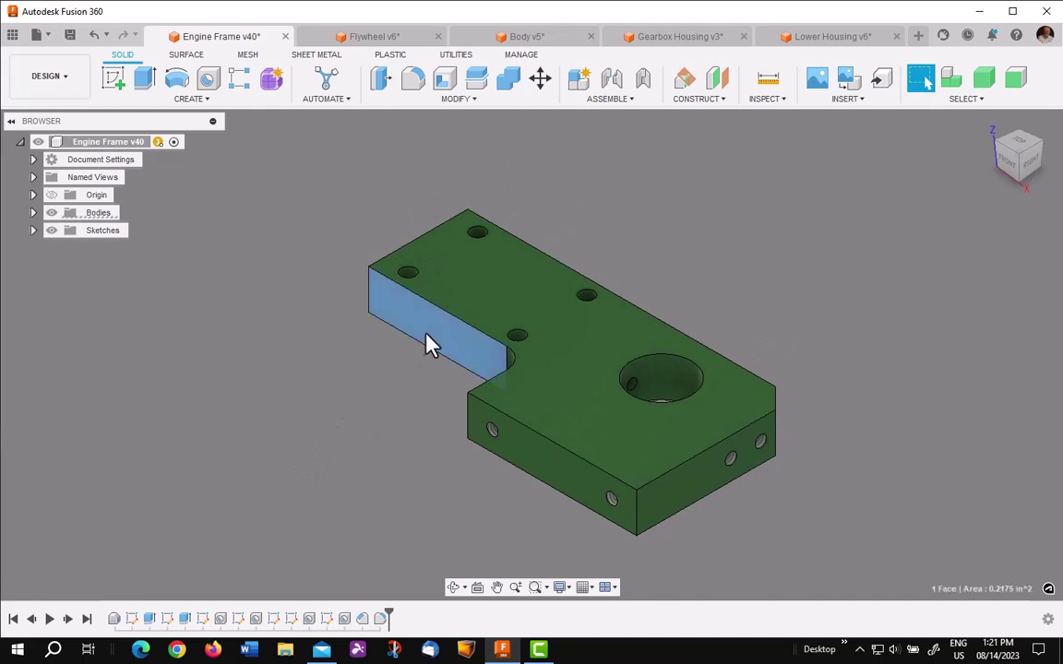
right_click(275, 406)
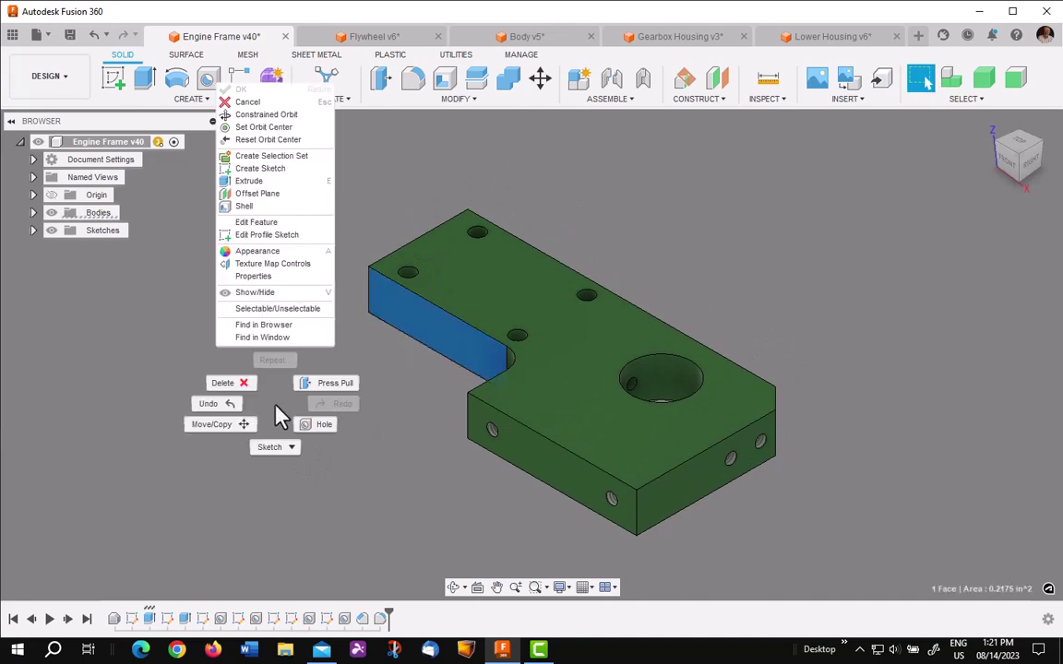
click(286, 236)
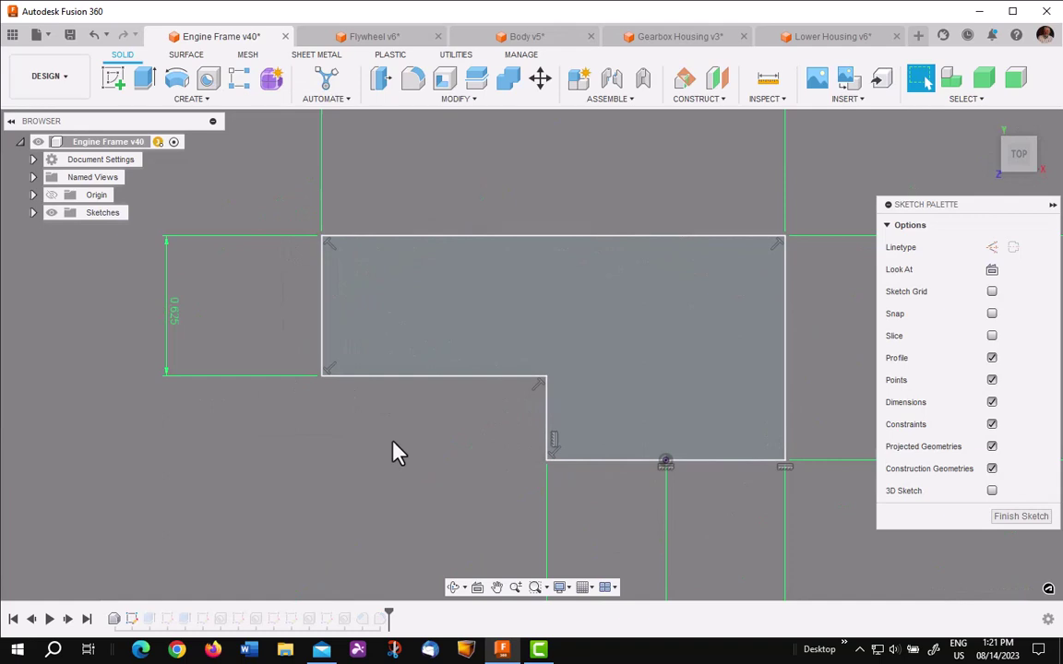
middle_drag(392, 462, 285, 441)
scroll(290, 445, down, 2)
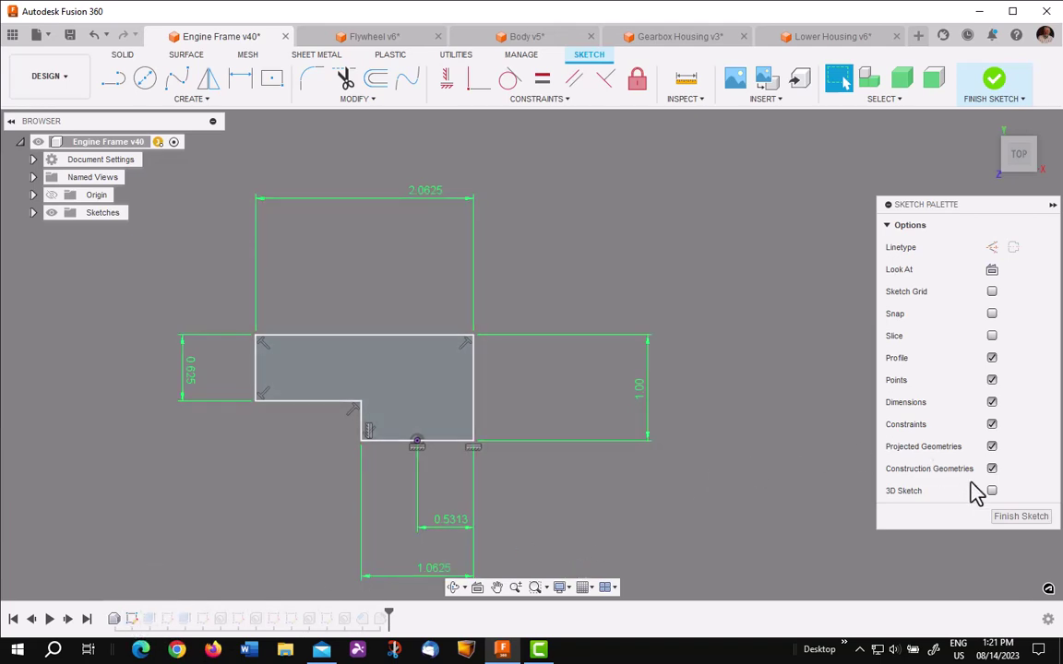
click(1014, 520)
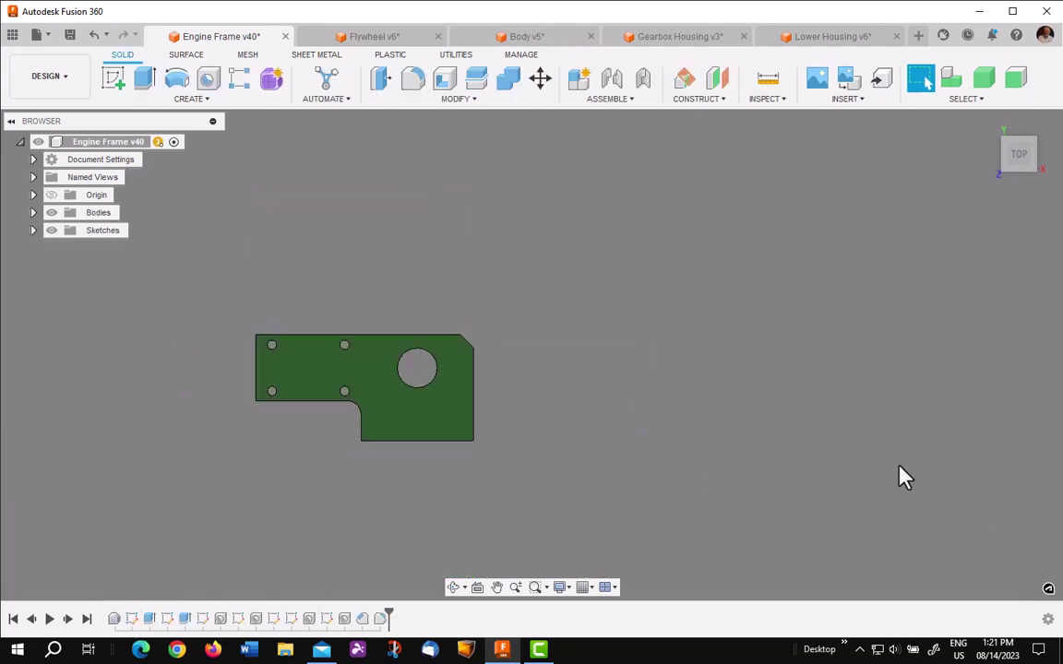
click(994, 130)
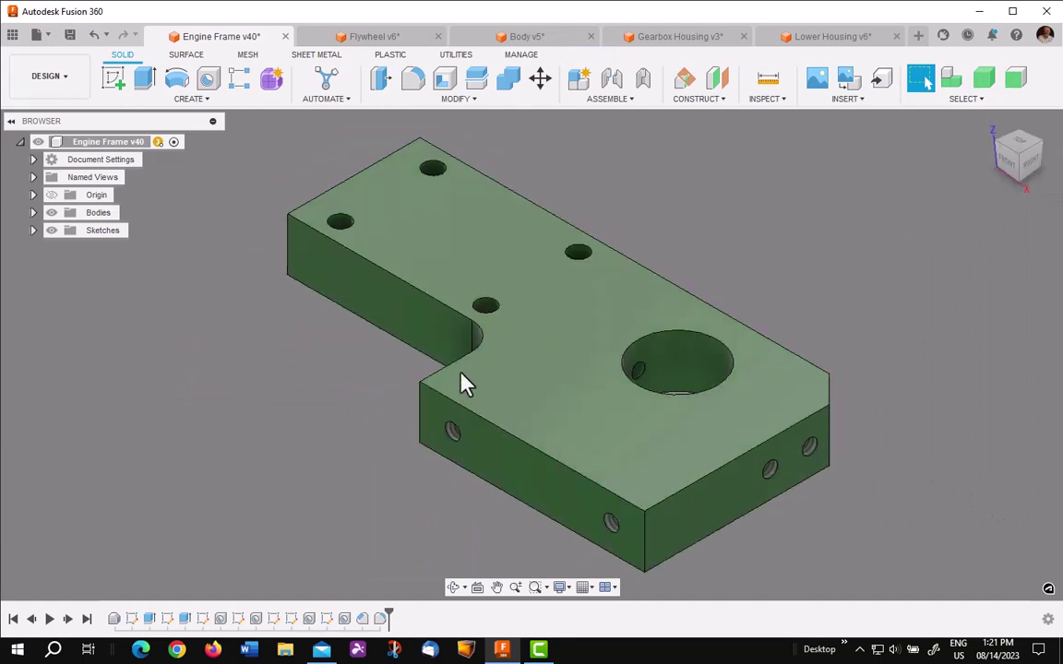
Open the extrusion behind the notch face for editing, then cancel it unchanged
click(427, 328)
right_click(243, 403)
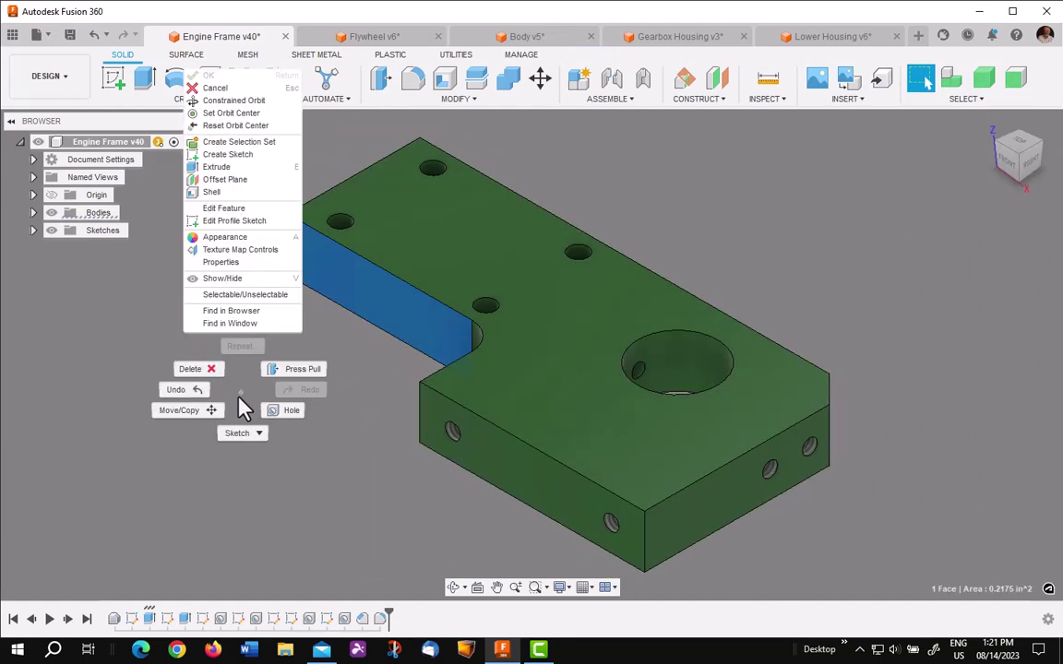
click(248, 208)
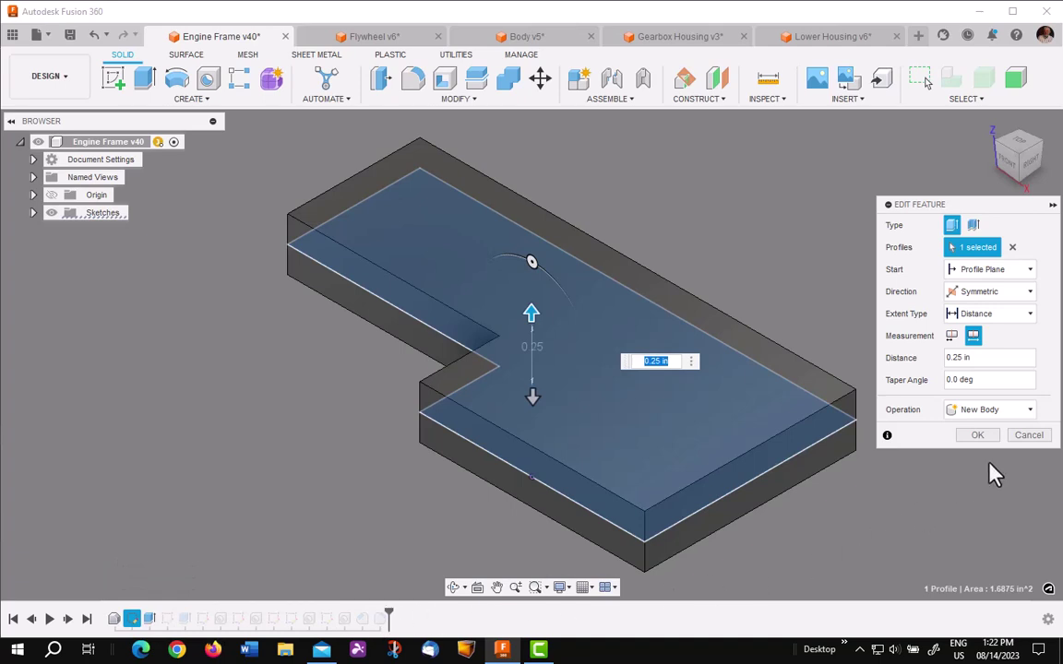
click(1029, 435)
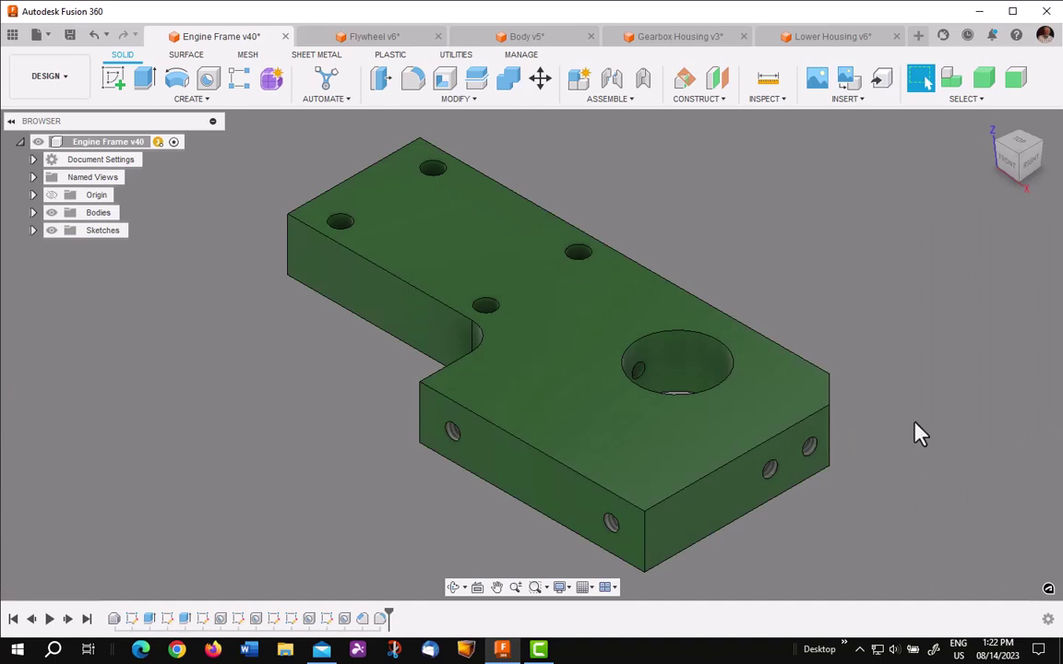
Inspect the large hole's defining sketch and its cut feature, leaving both unchanged
click(666, 370)
right_click(666, 370)
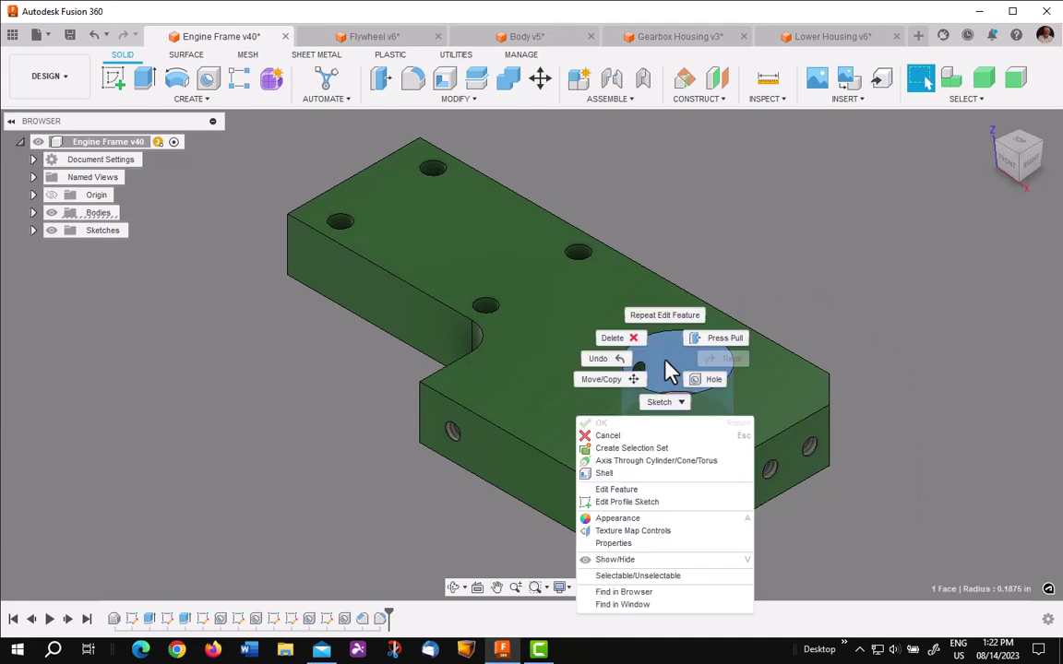
click(630, 504)
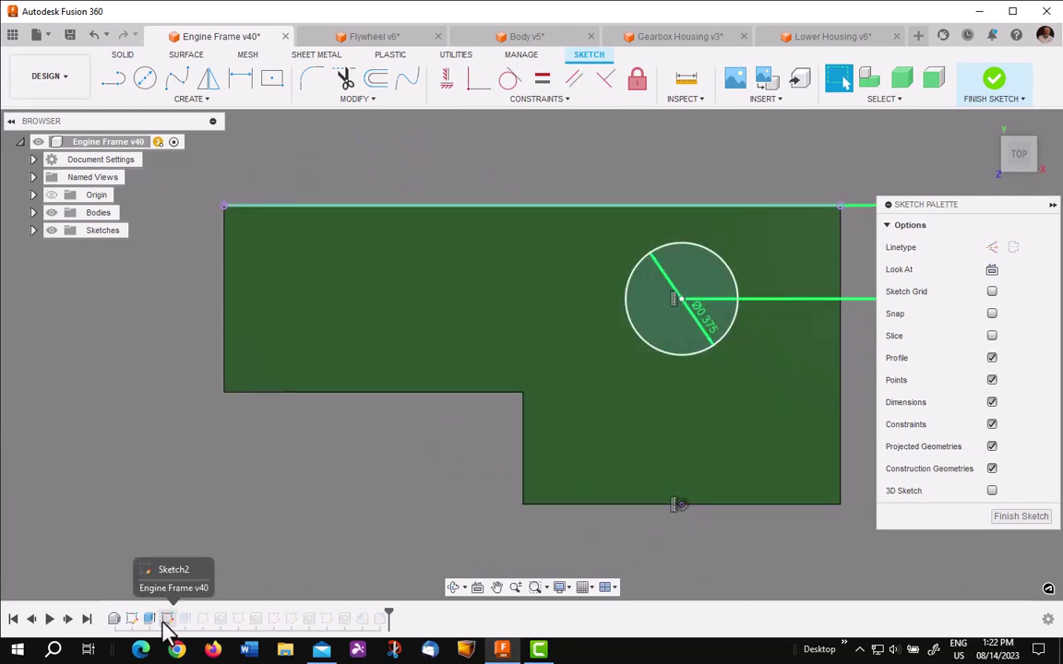
click(1022, 516)
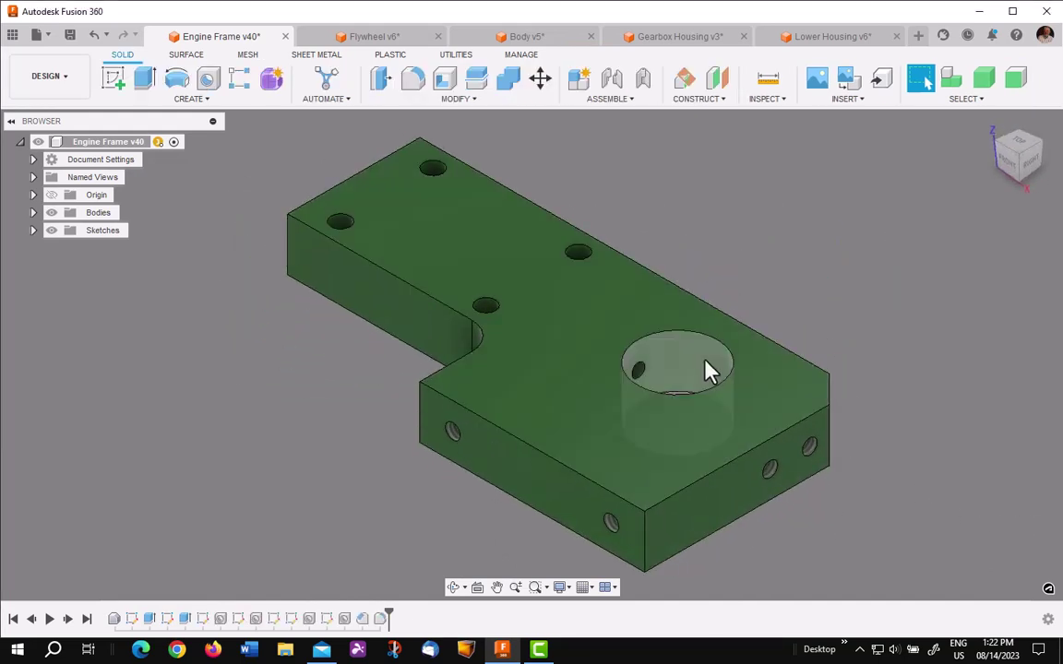
right_click(705, 361)
click(672, 493)
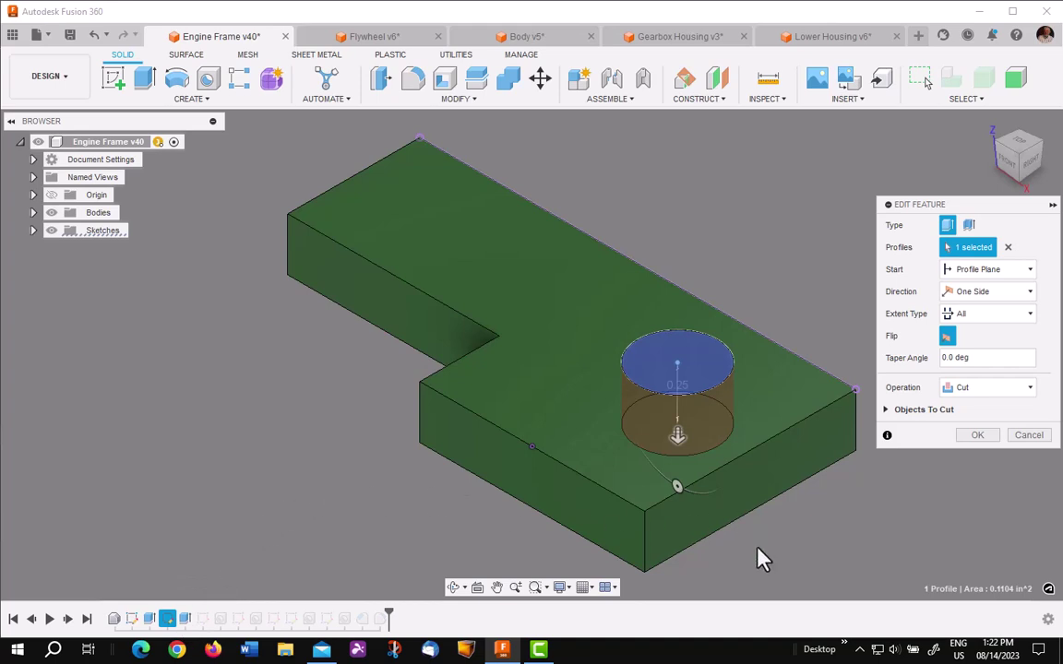
click(1026, 436)
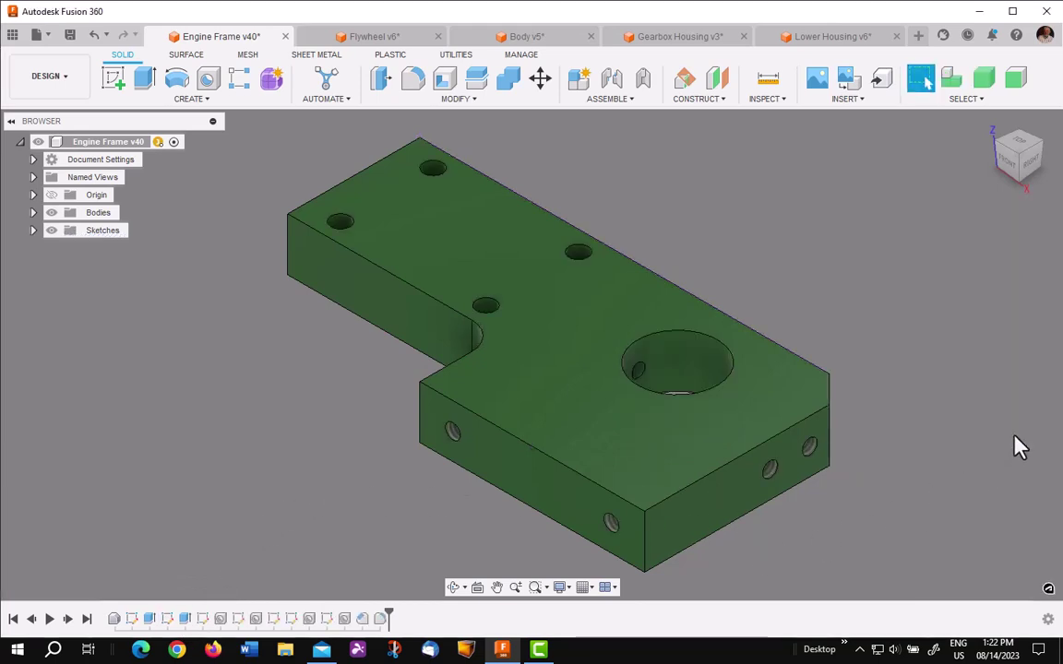
Open the chamfer feature on the Engine Frame's end edge, then cancel it unchanged
shift+middle_drag(941, 446, 890, 418)
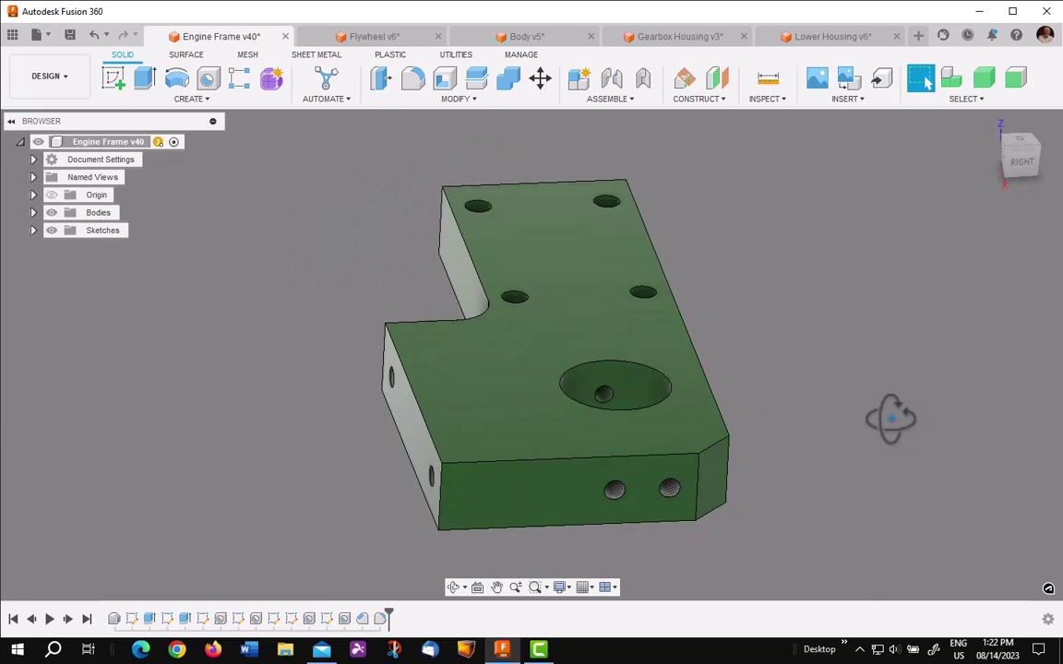
right_click(712, 490)
click(688, 311)
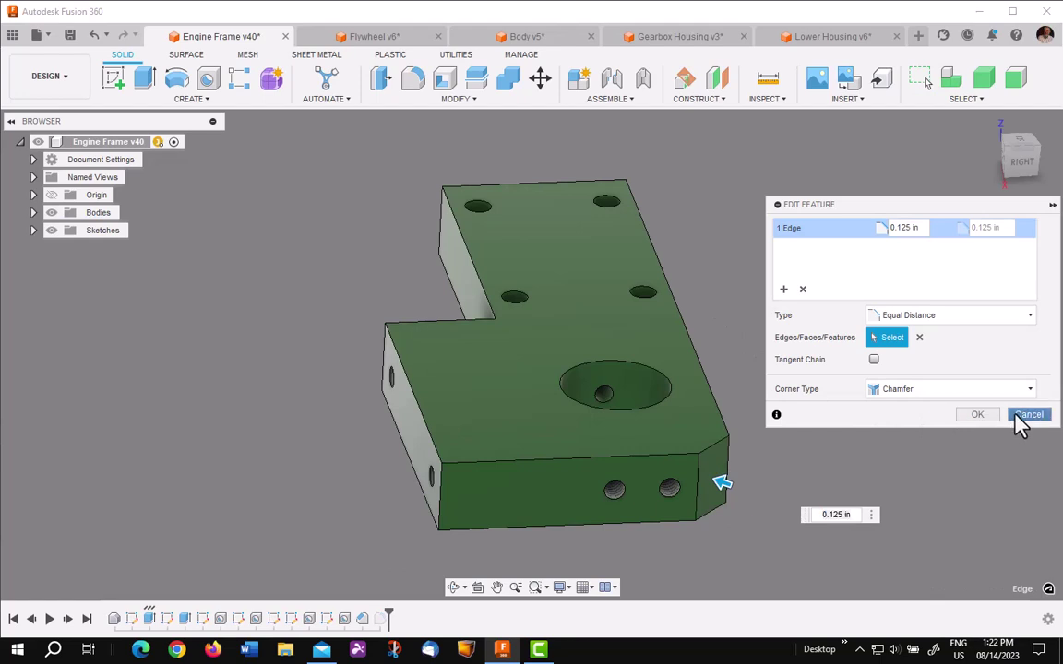
click(1022, 417)
shift+middle_drag(339, 171, 196, 366)
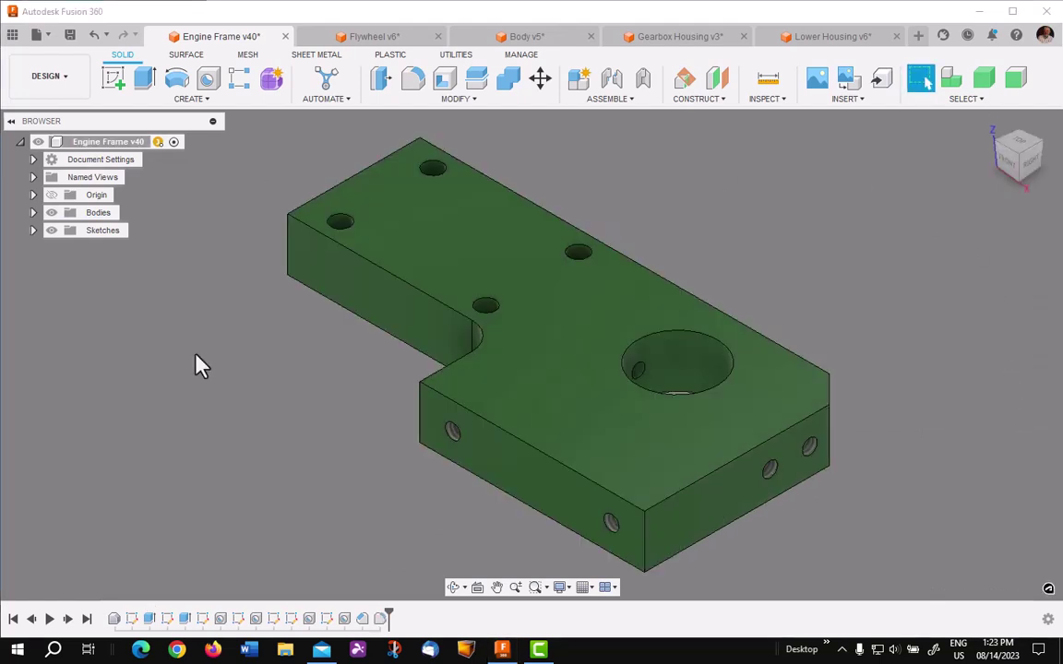
Window-select the whole Engine Frame body, list its features, and open Hole1 for editing
shift+middle_drag(238, 249, 290, 219)
drag(263, 136, 812, 567)
right_click(828, 330)
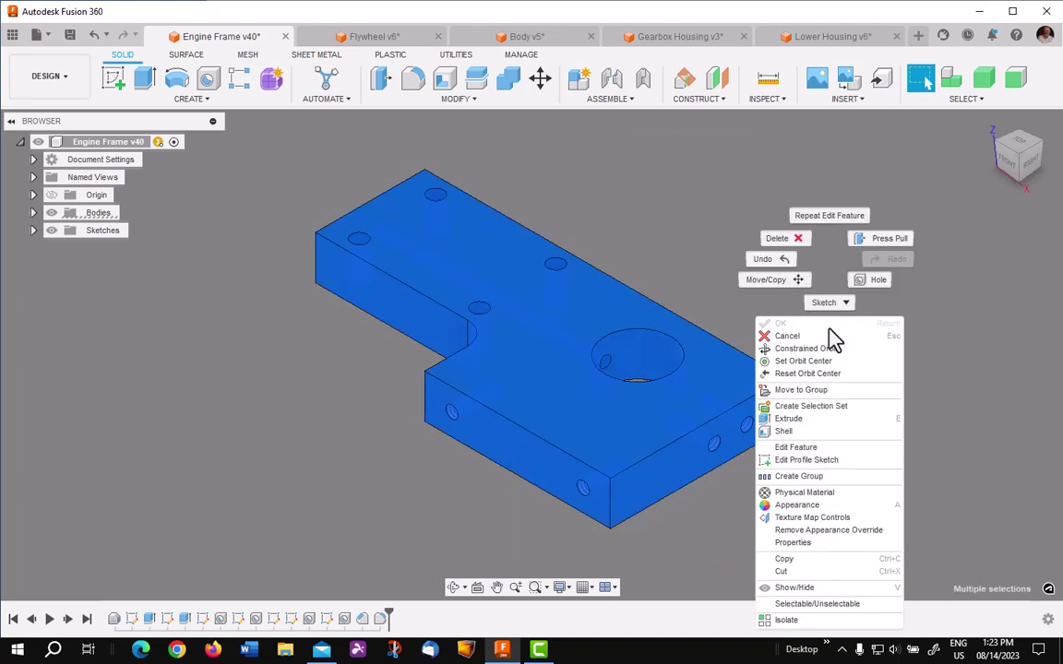
click(821, 449)
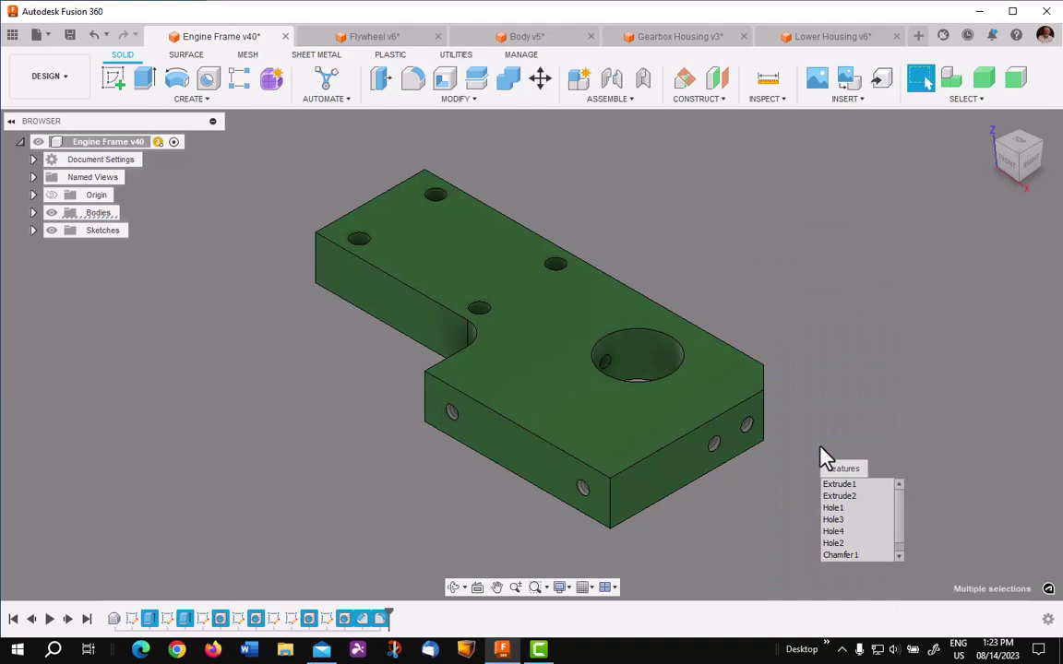
drag(848, 469, 824, 223)
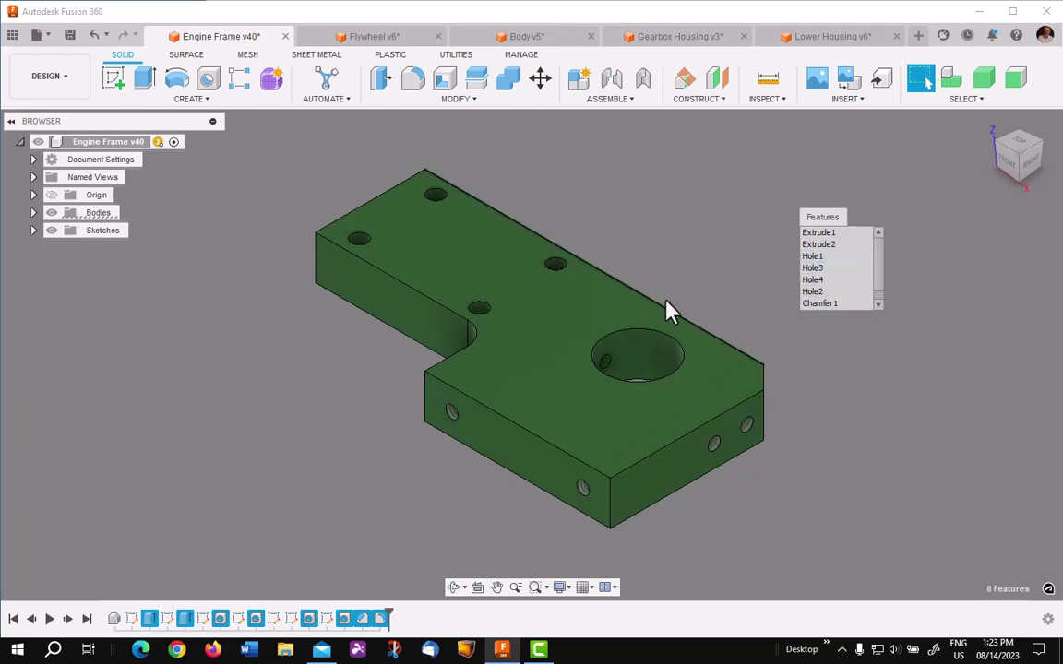
click(812, 257)
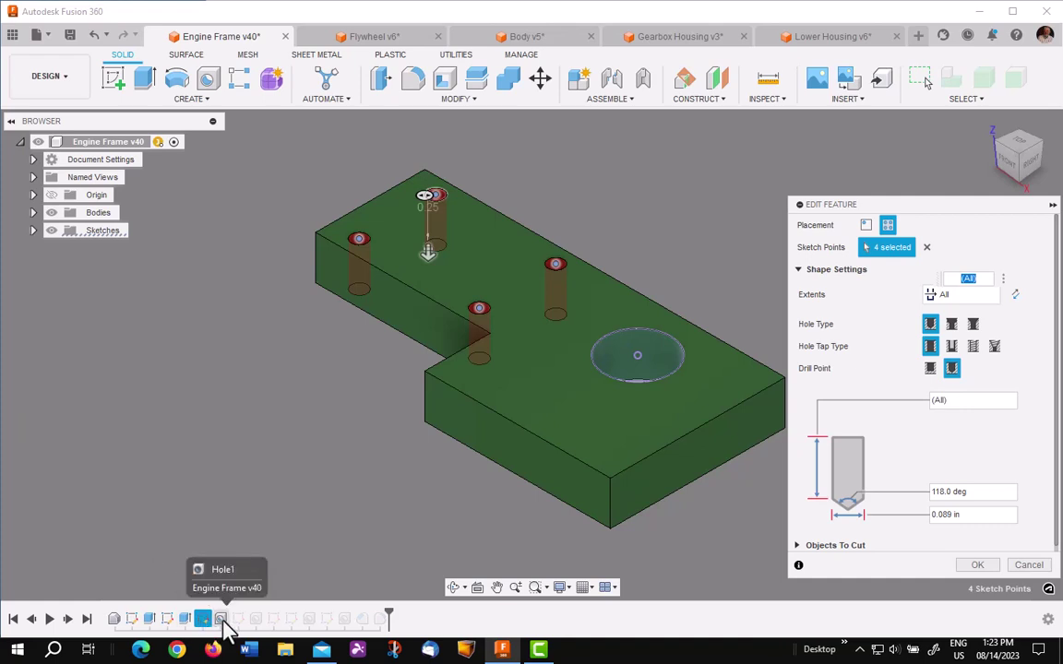
Close the Hole1 dialog (Extent All, 0.089 in diameter) without changes
click(978, 565)
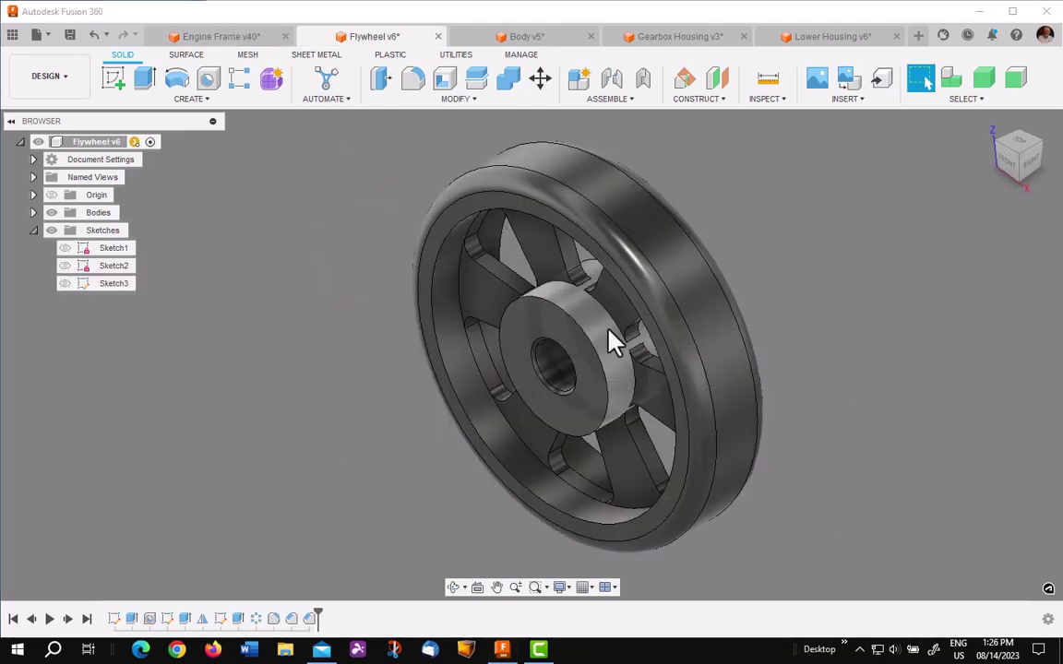
click(609, 355)
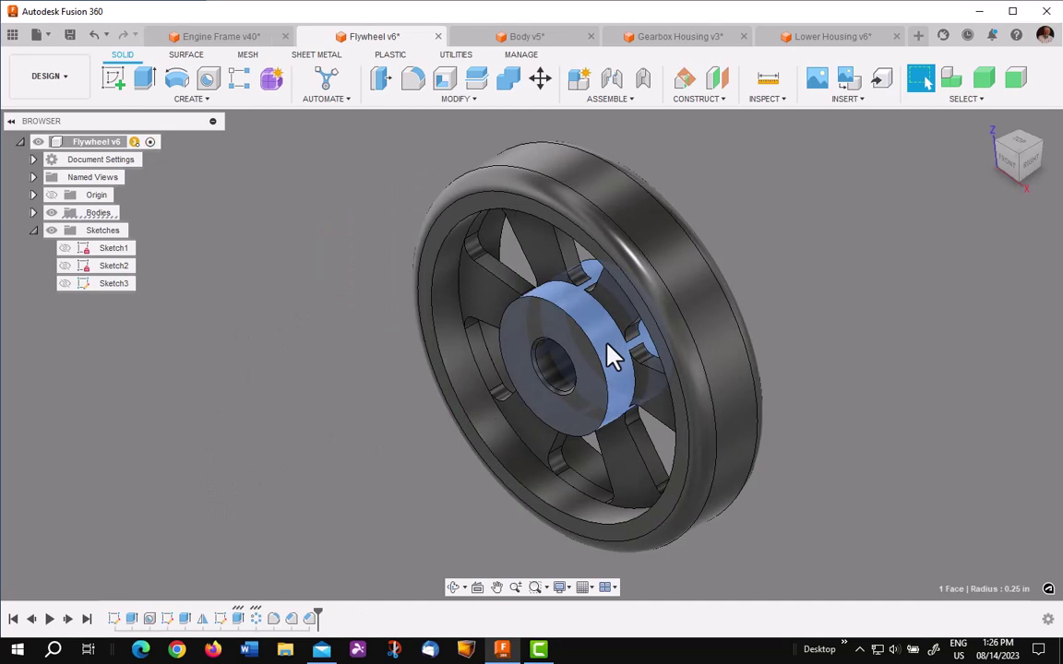
right_click(612, 355)
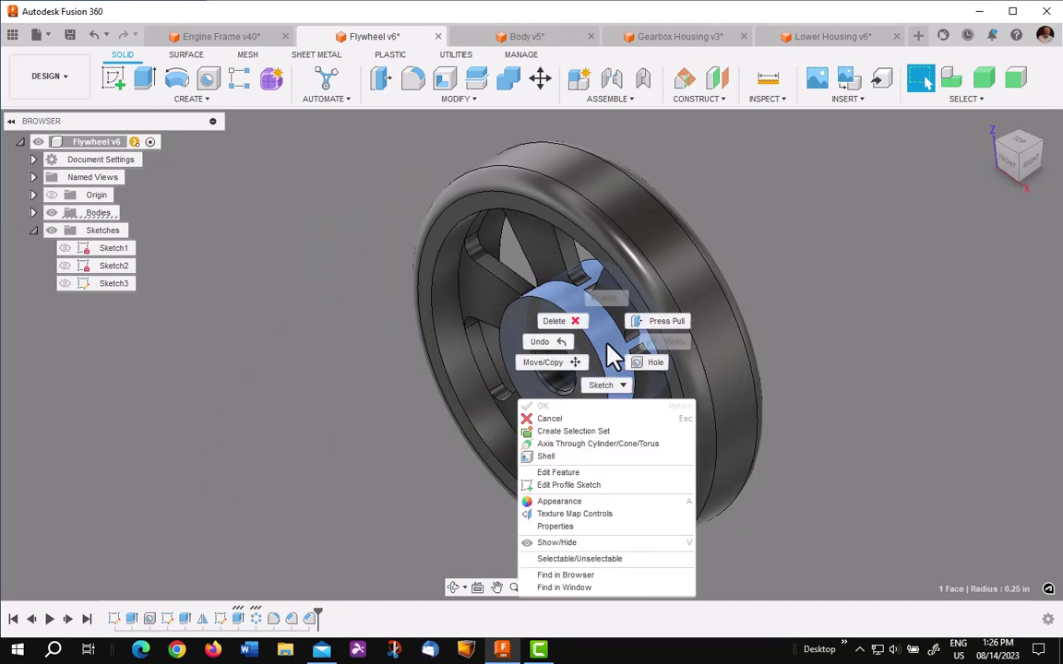
click(593, 476)
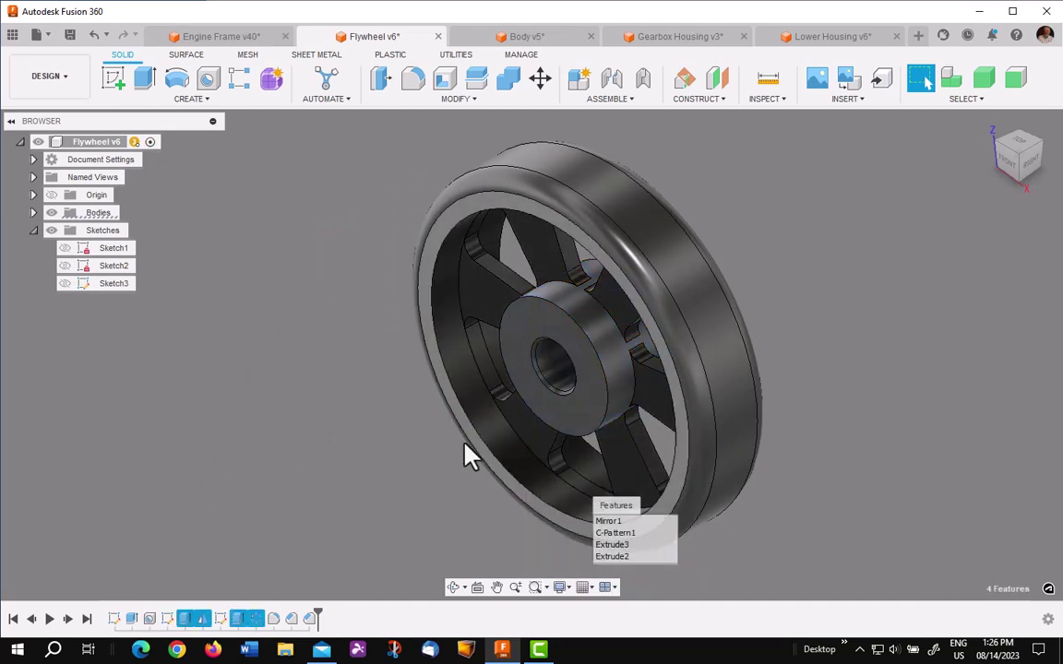
drag(615, 510, 277, 337)
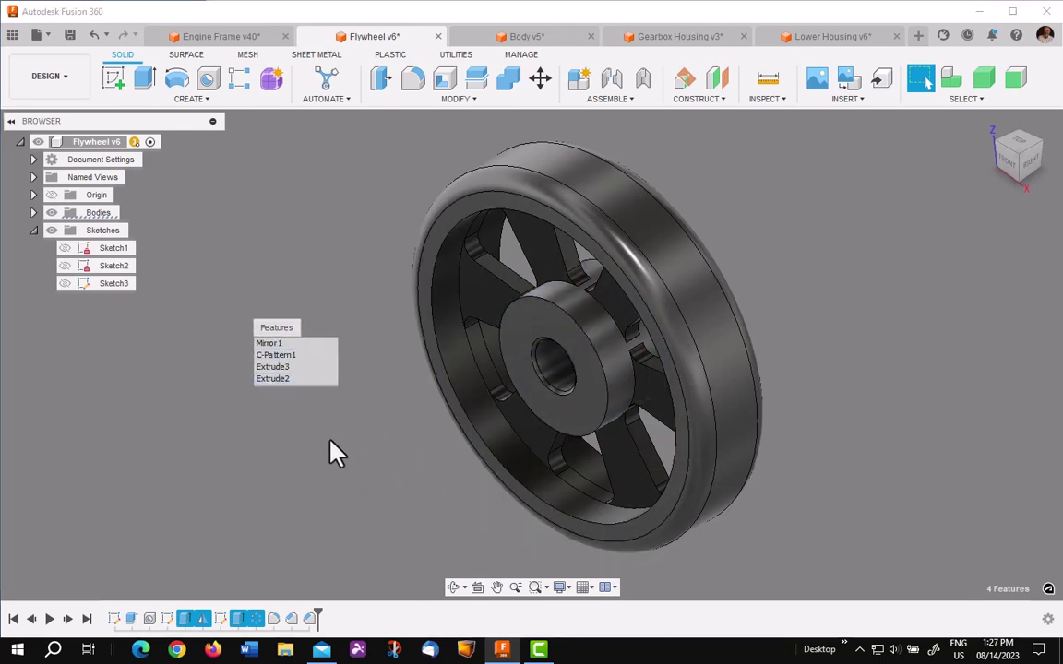
click(281, 379)
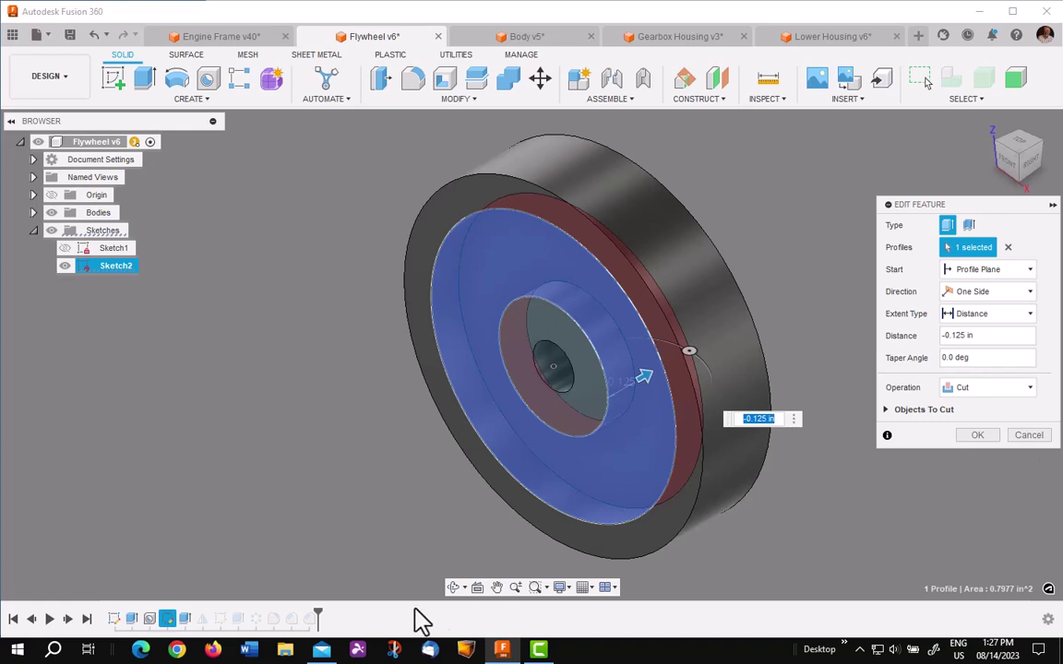
click(1017, 437)
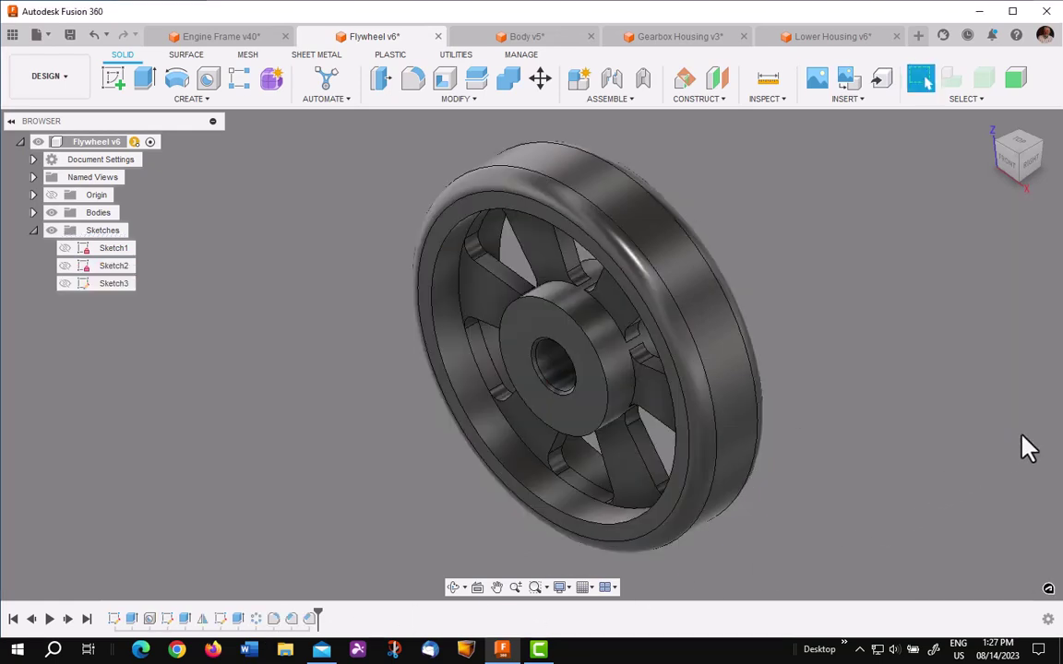
click(719, 331)
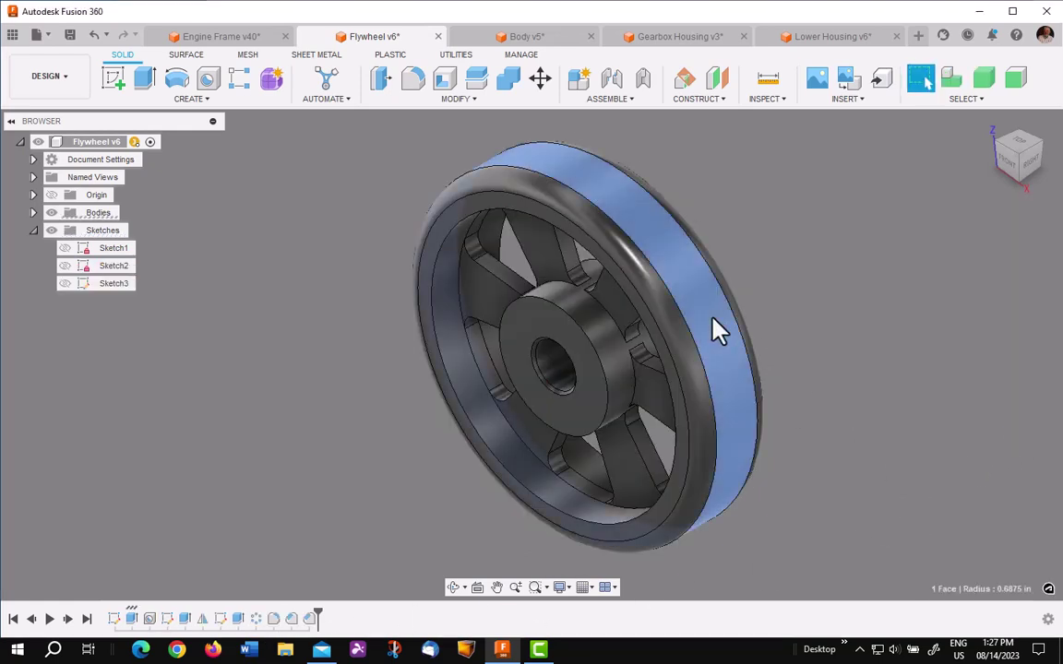
right_click(719, 330)
click(697, 461)
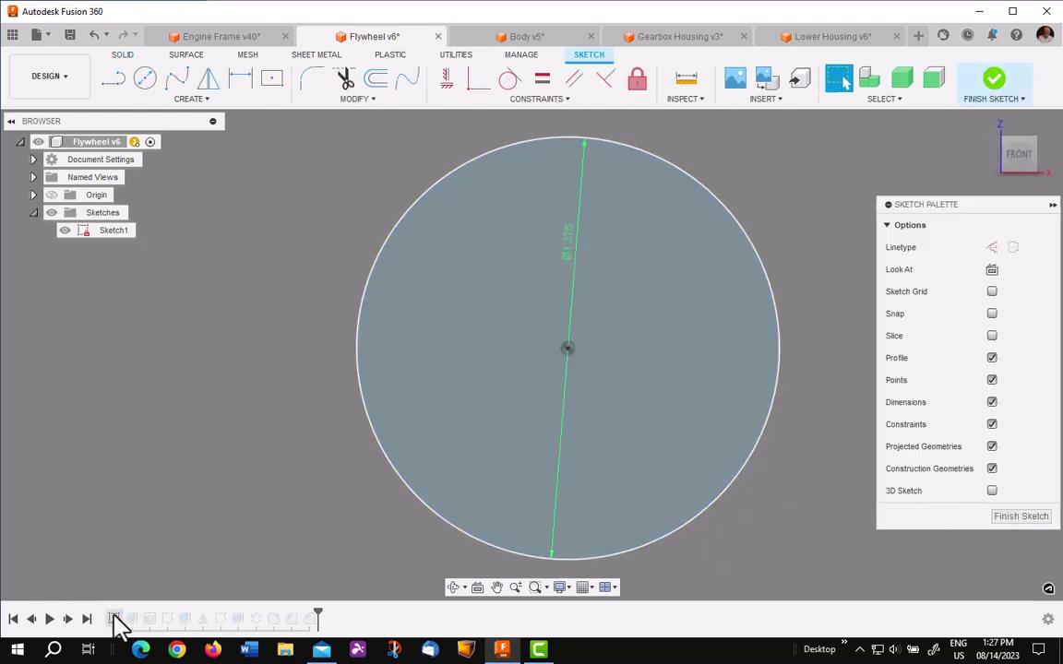
click(1013, 517)
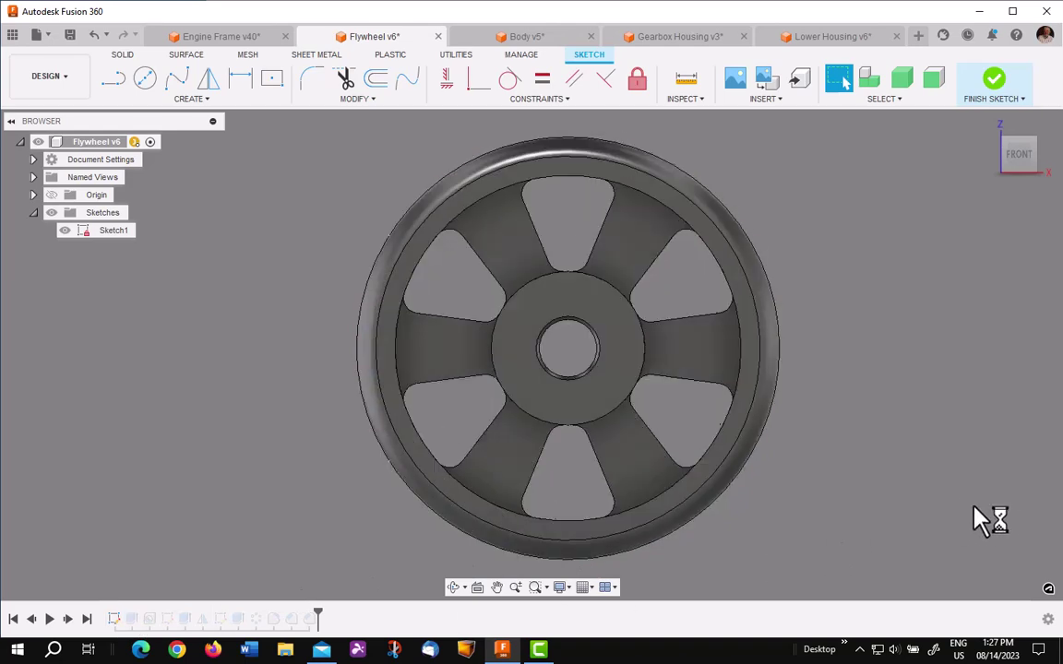
click(706, 346)
right_click(707, 346)
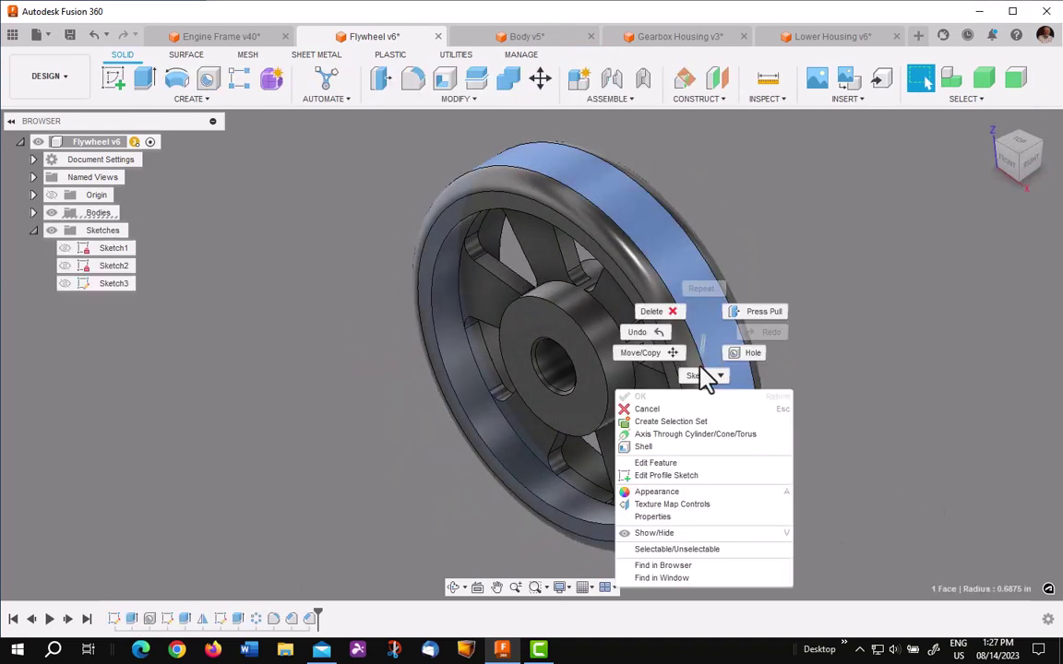
click(678, 462)
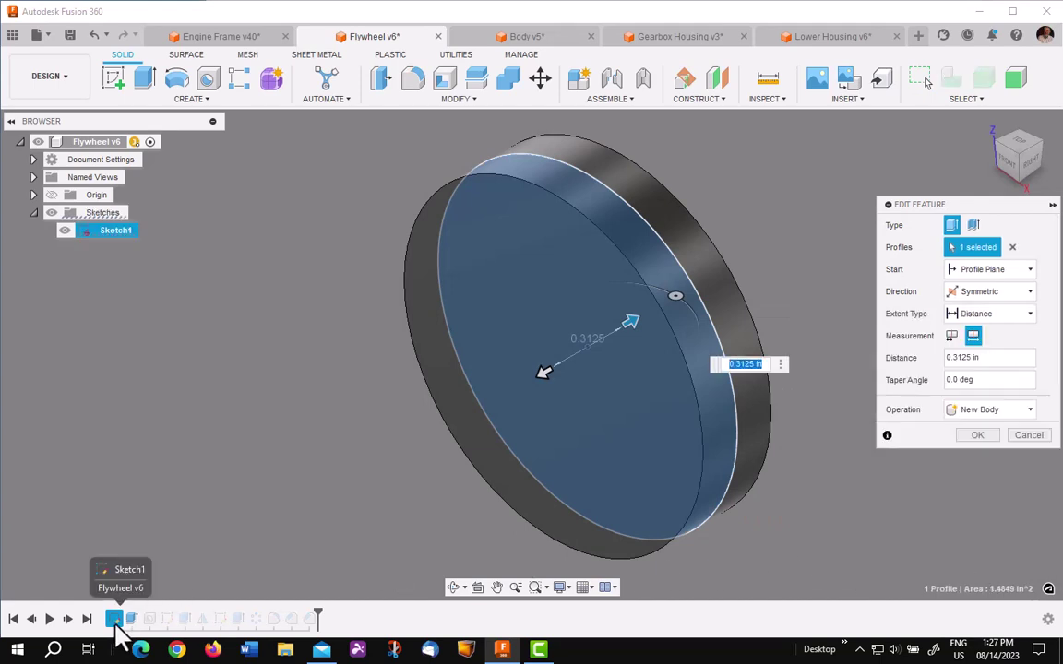
Cancel the Flywheel edit, then open and cancel Lower Housing's Hole2 counterbore (10, 16, 5.5 mm)
click(1026, 449)
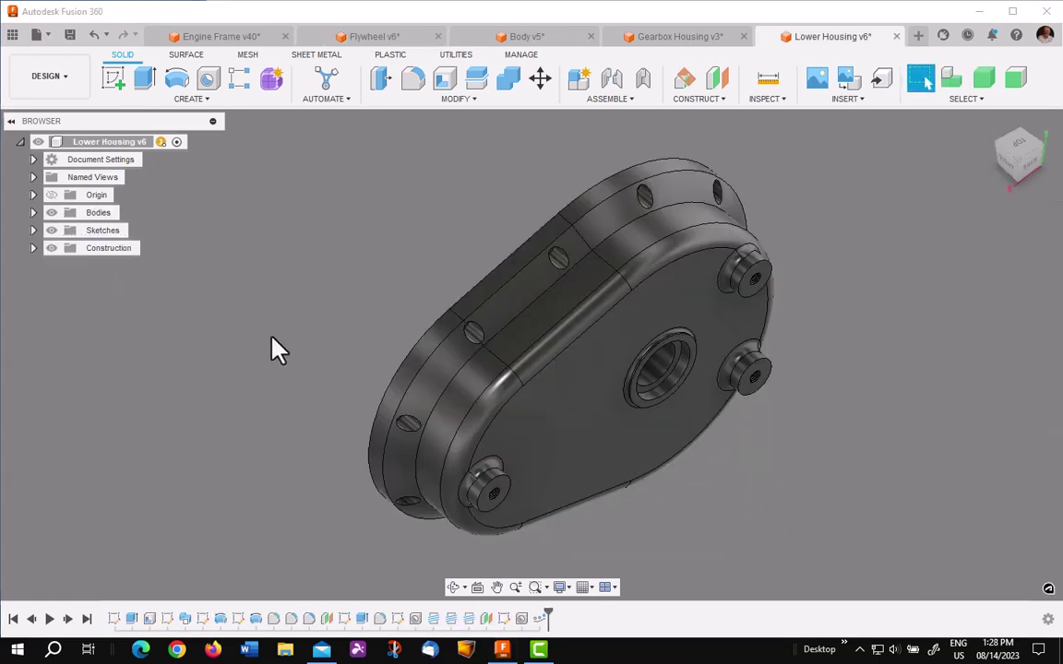
drag(369, 238, 523, 377)
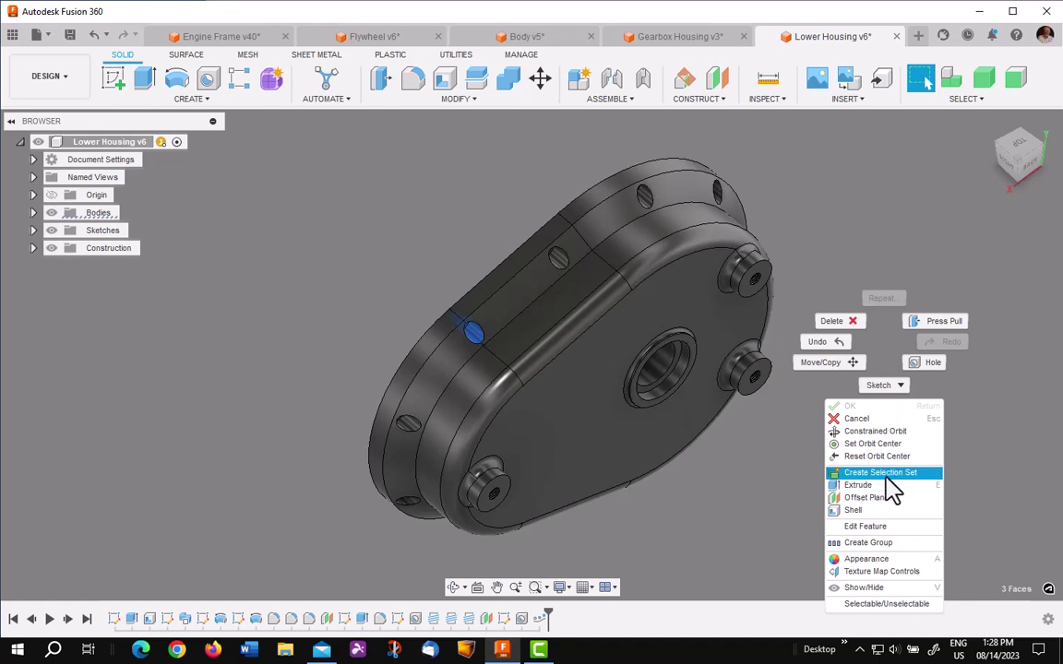
click(868, 527)
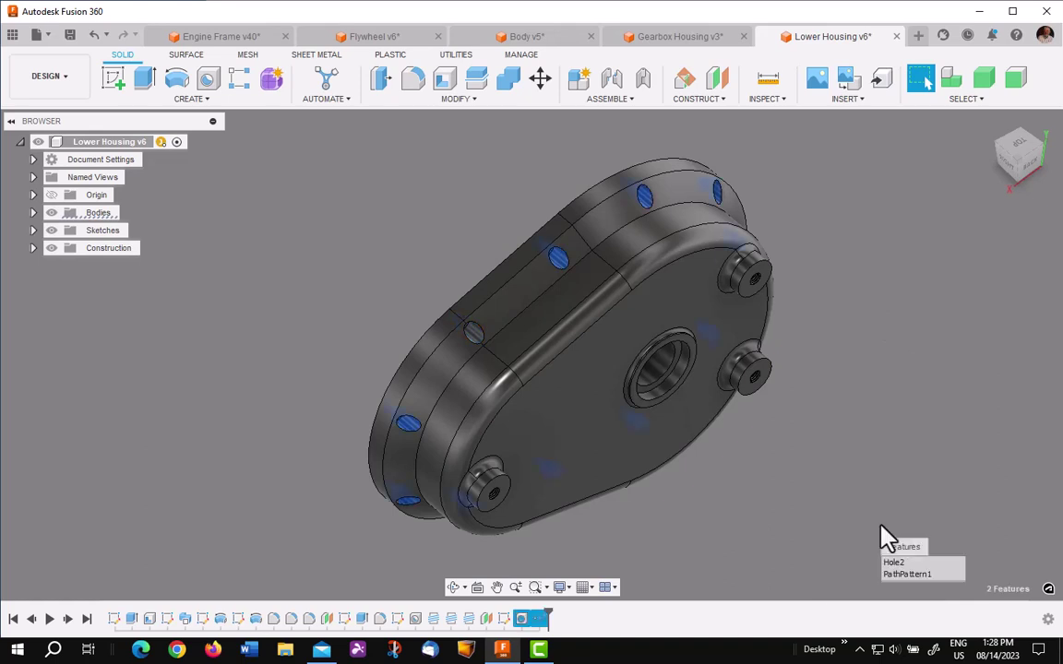
drag(904, 548, 896, 350)
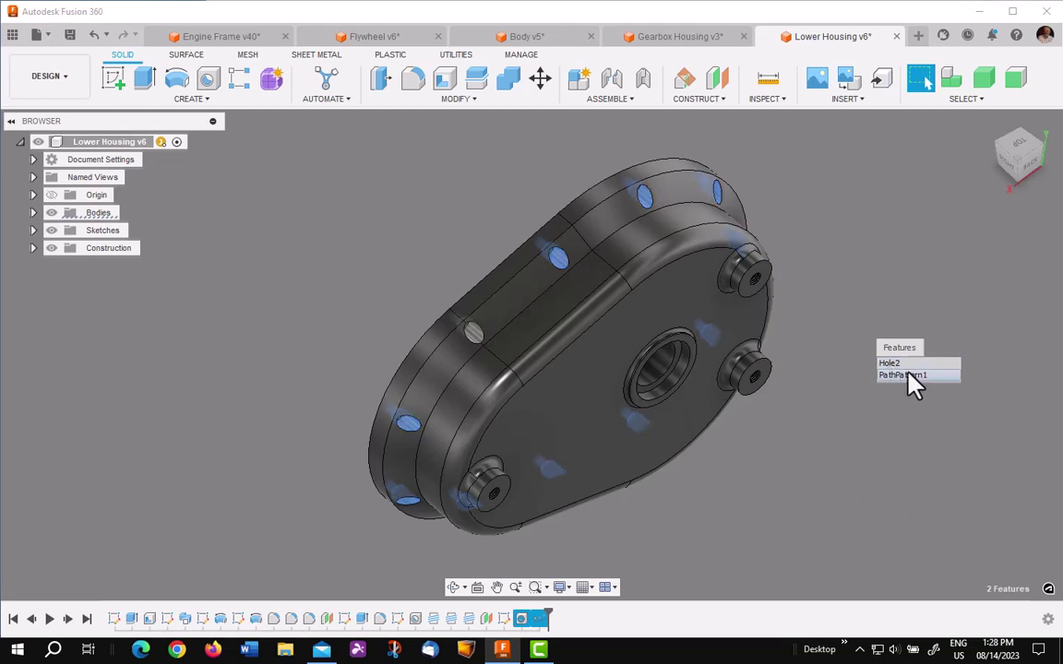
click(900, 366)
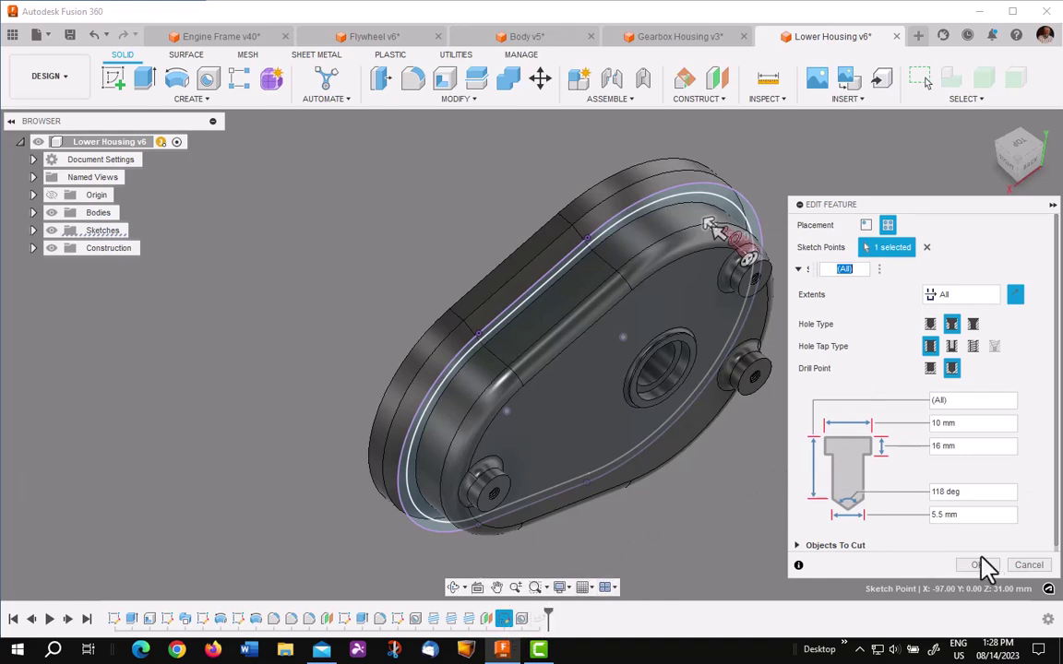
click(1027, 564)
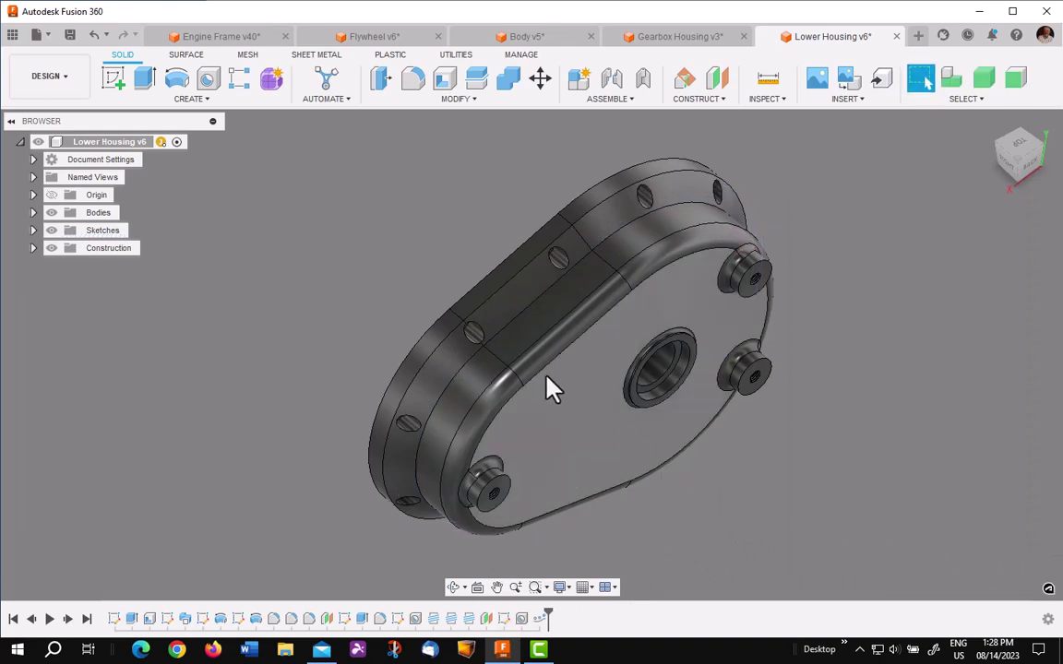
drag(411, 258, 498, 362)
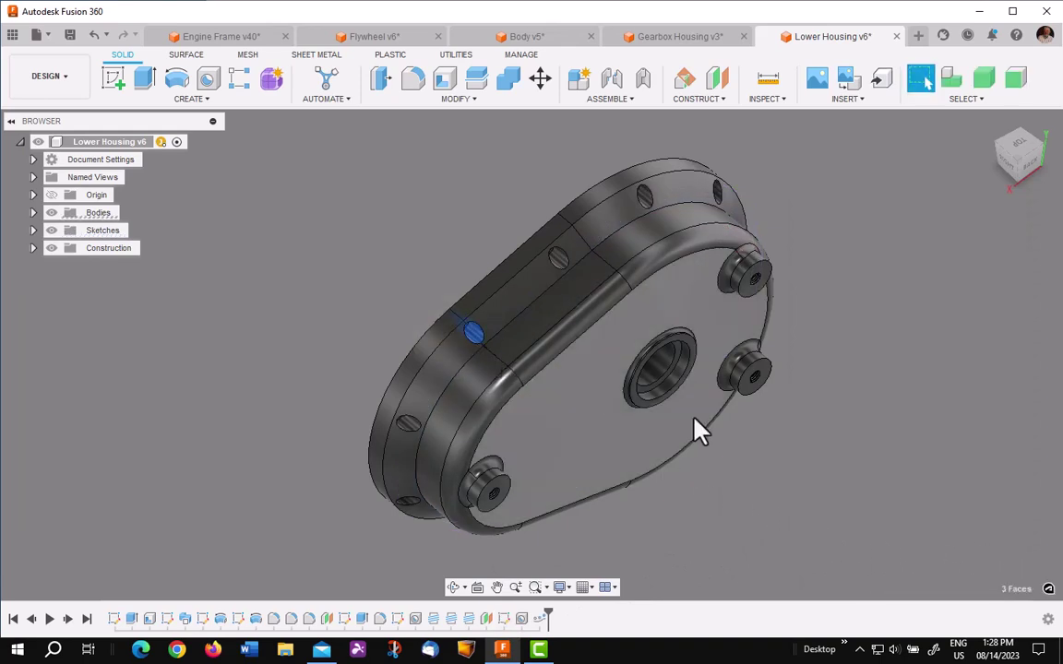
right_click(895, 395)
click(881, 241)
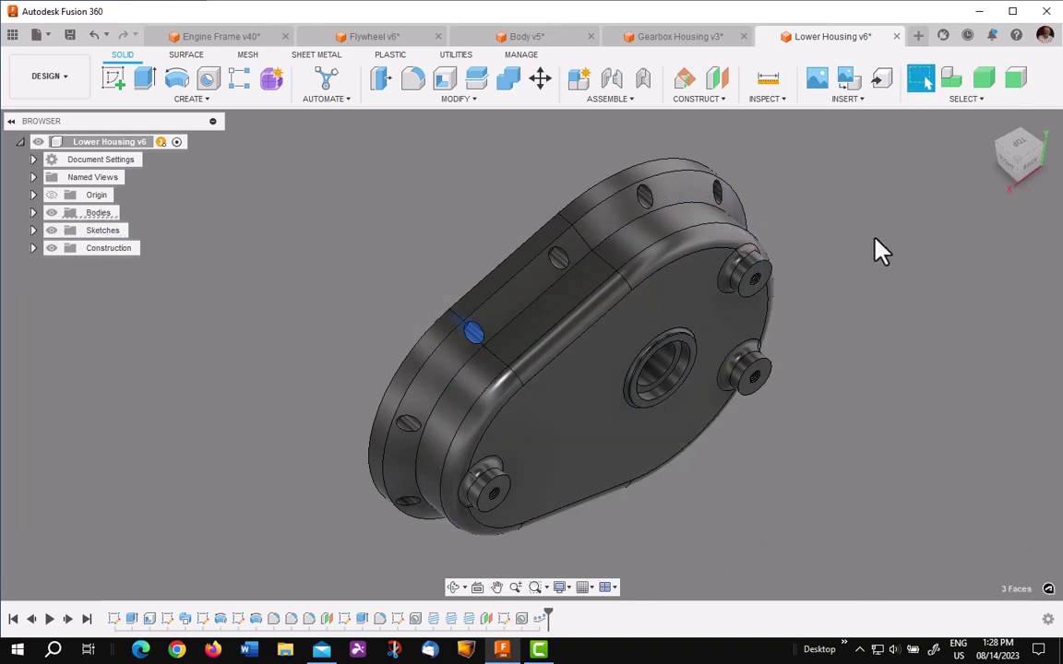
right_click(859, 264)
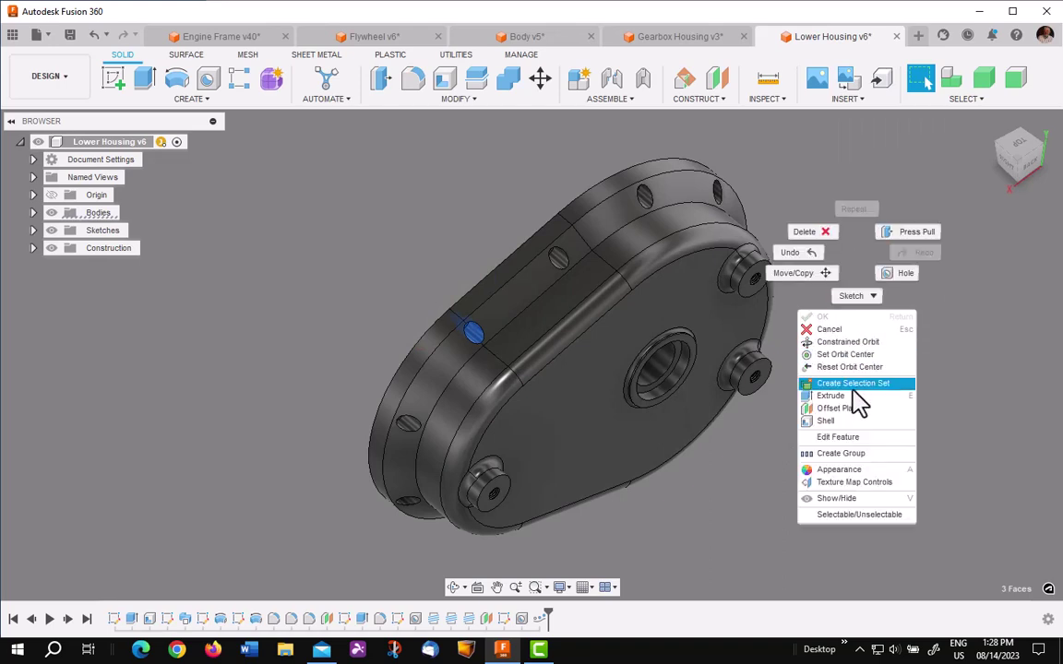
click(856, 437)
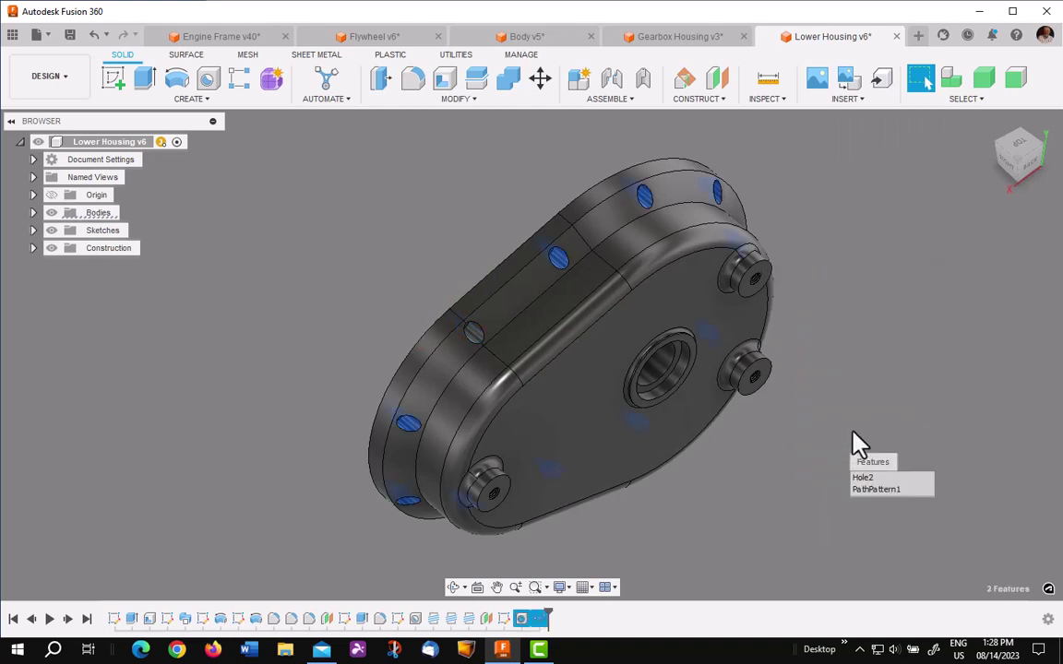
click(877, 493)
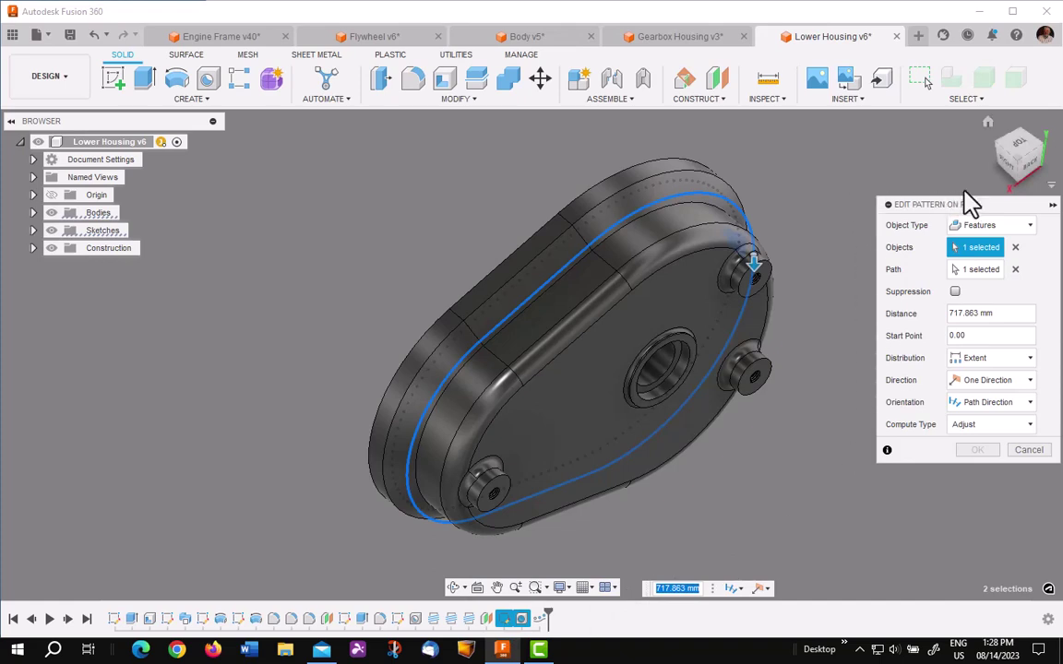
click(1033, 453)
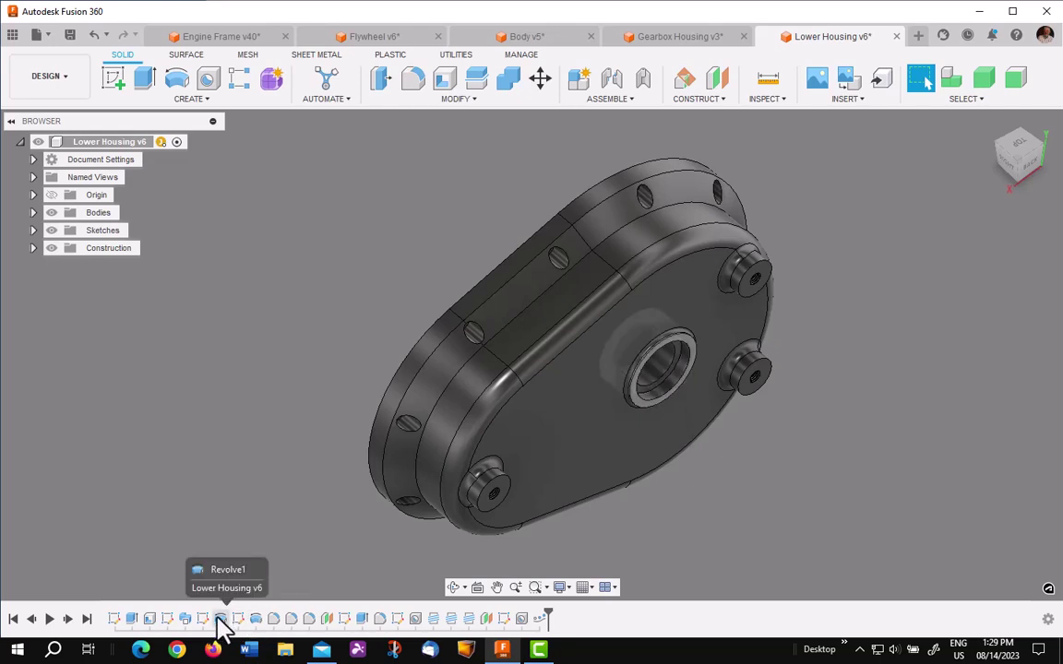
scroll(334, 382, down, 2)
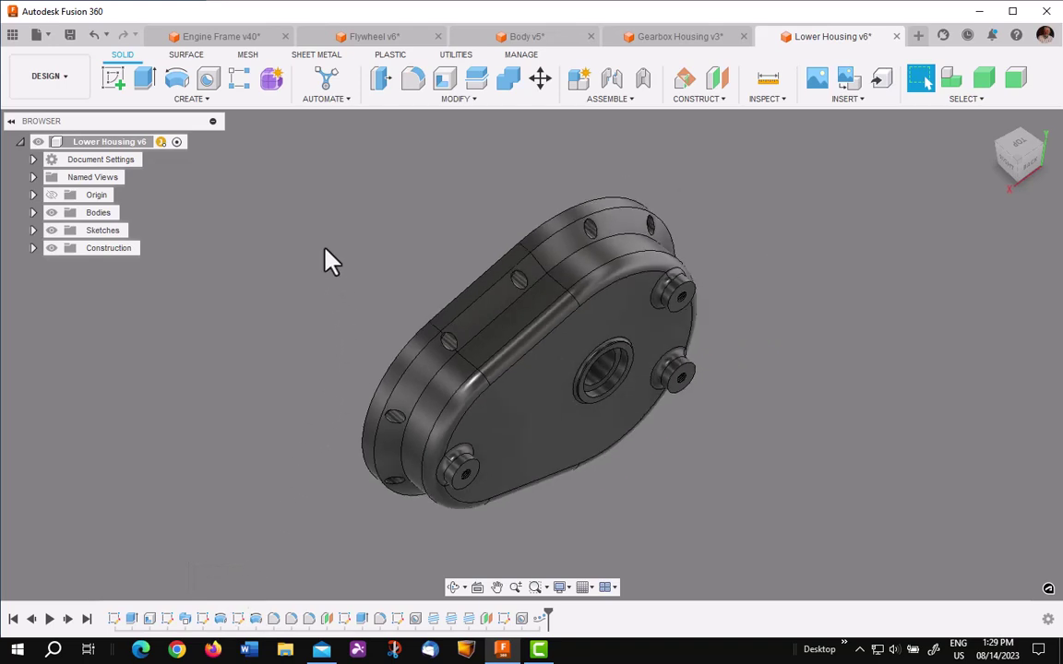
drag(318, 152, 842, 545)
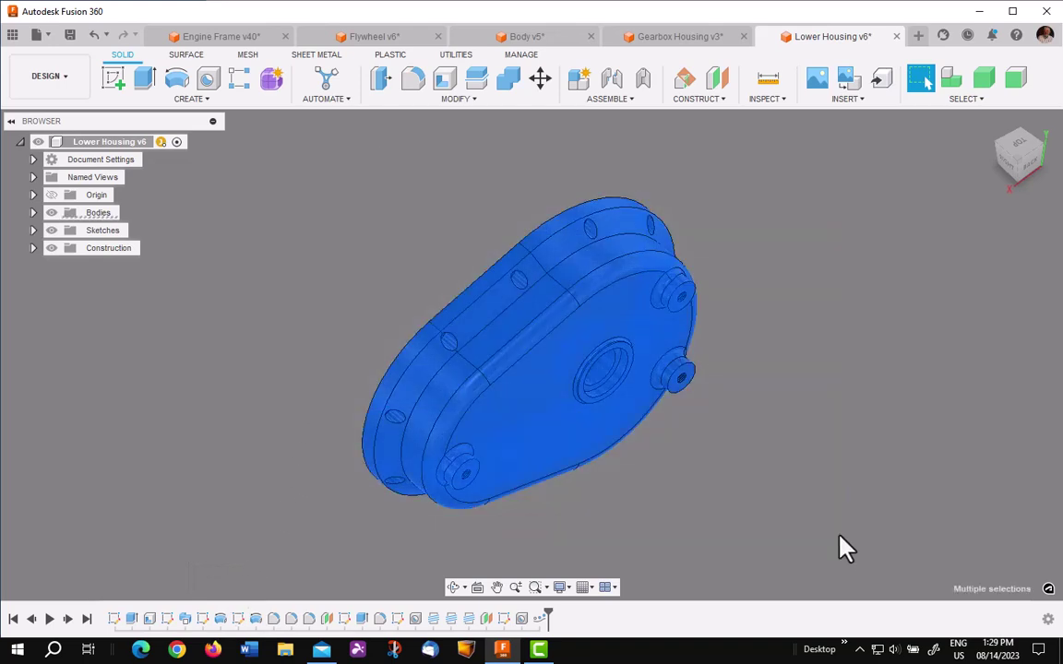
right_click(847, 351)
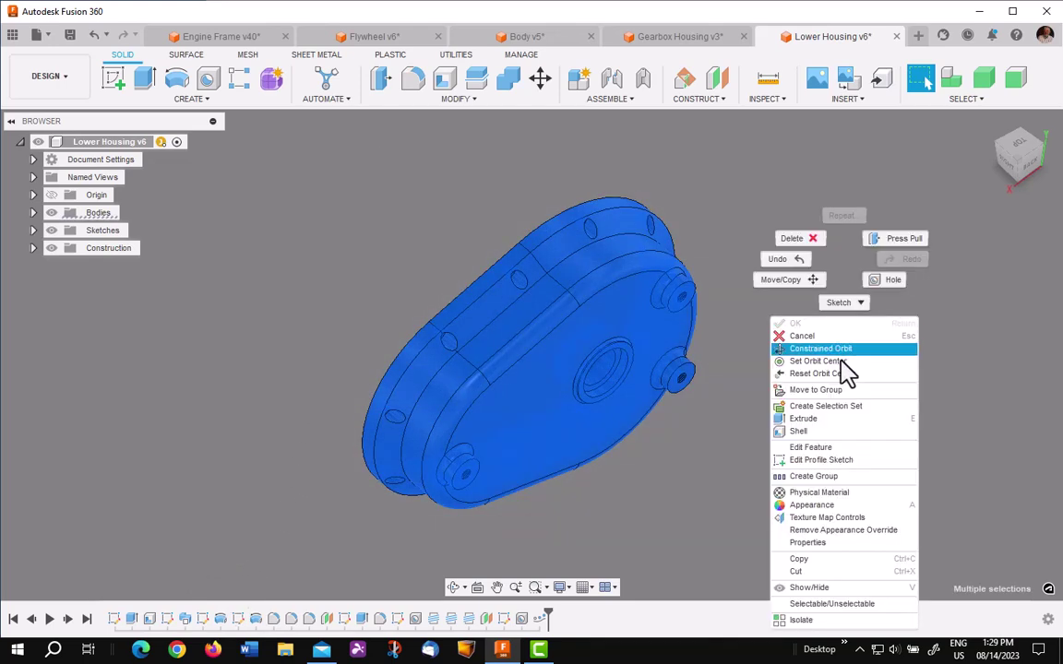
click(835, 449)
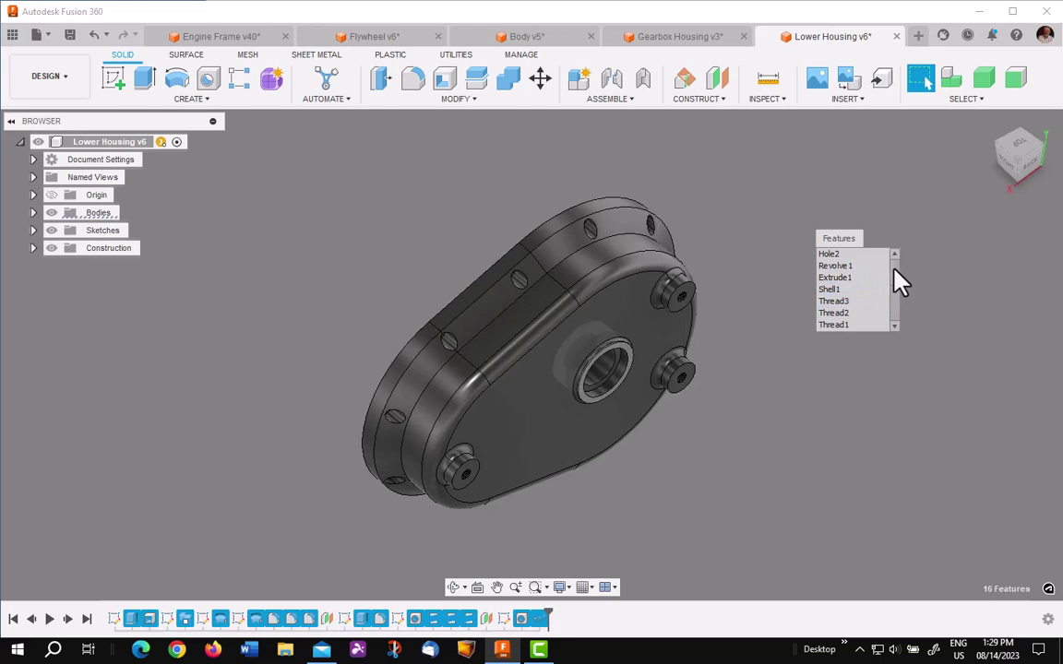
scroll(897, 284, down, 2)
scroll(894, 286, down, 4)
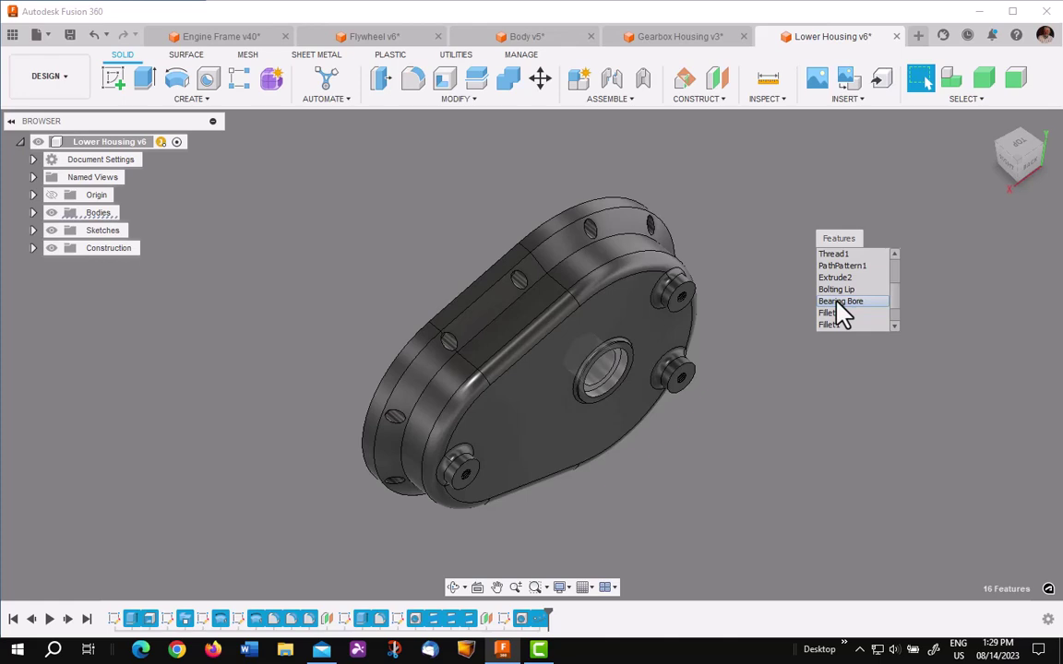
click(840, 303)
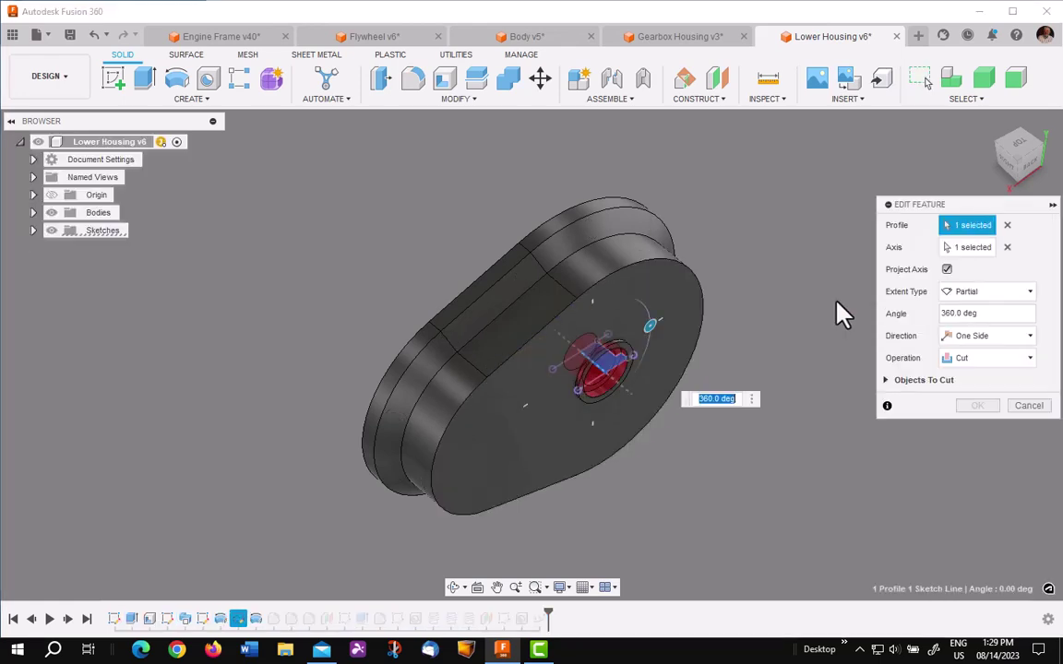
click(1028, 406)
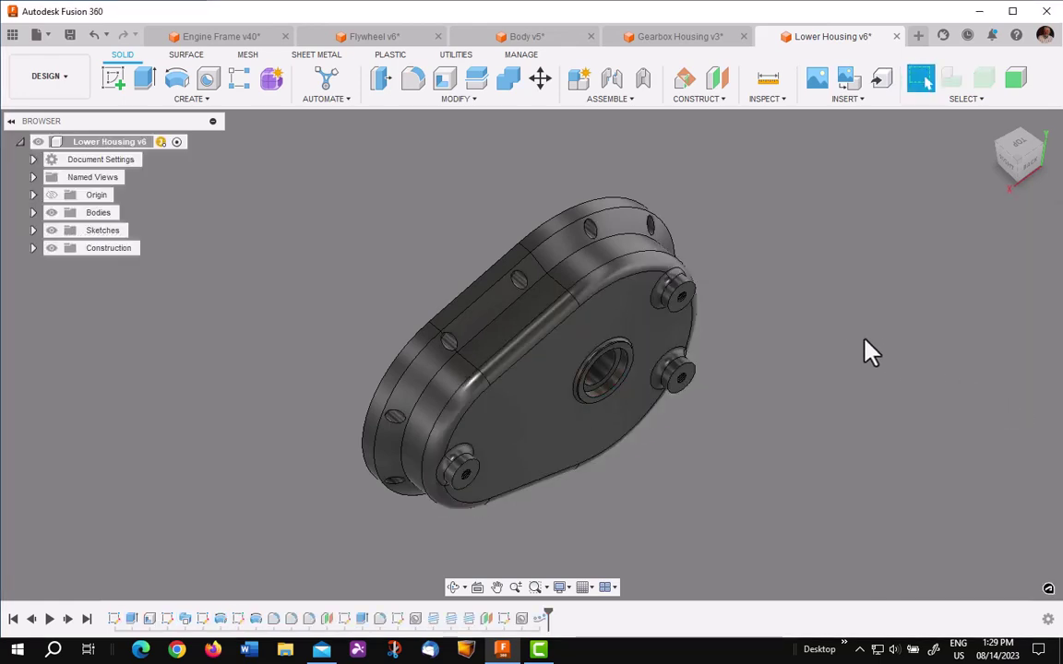